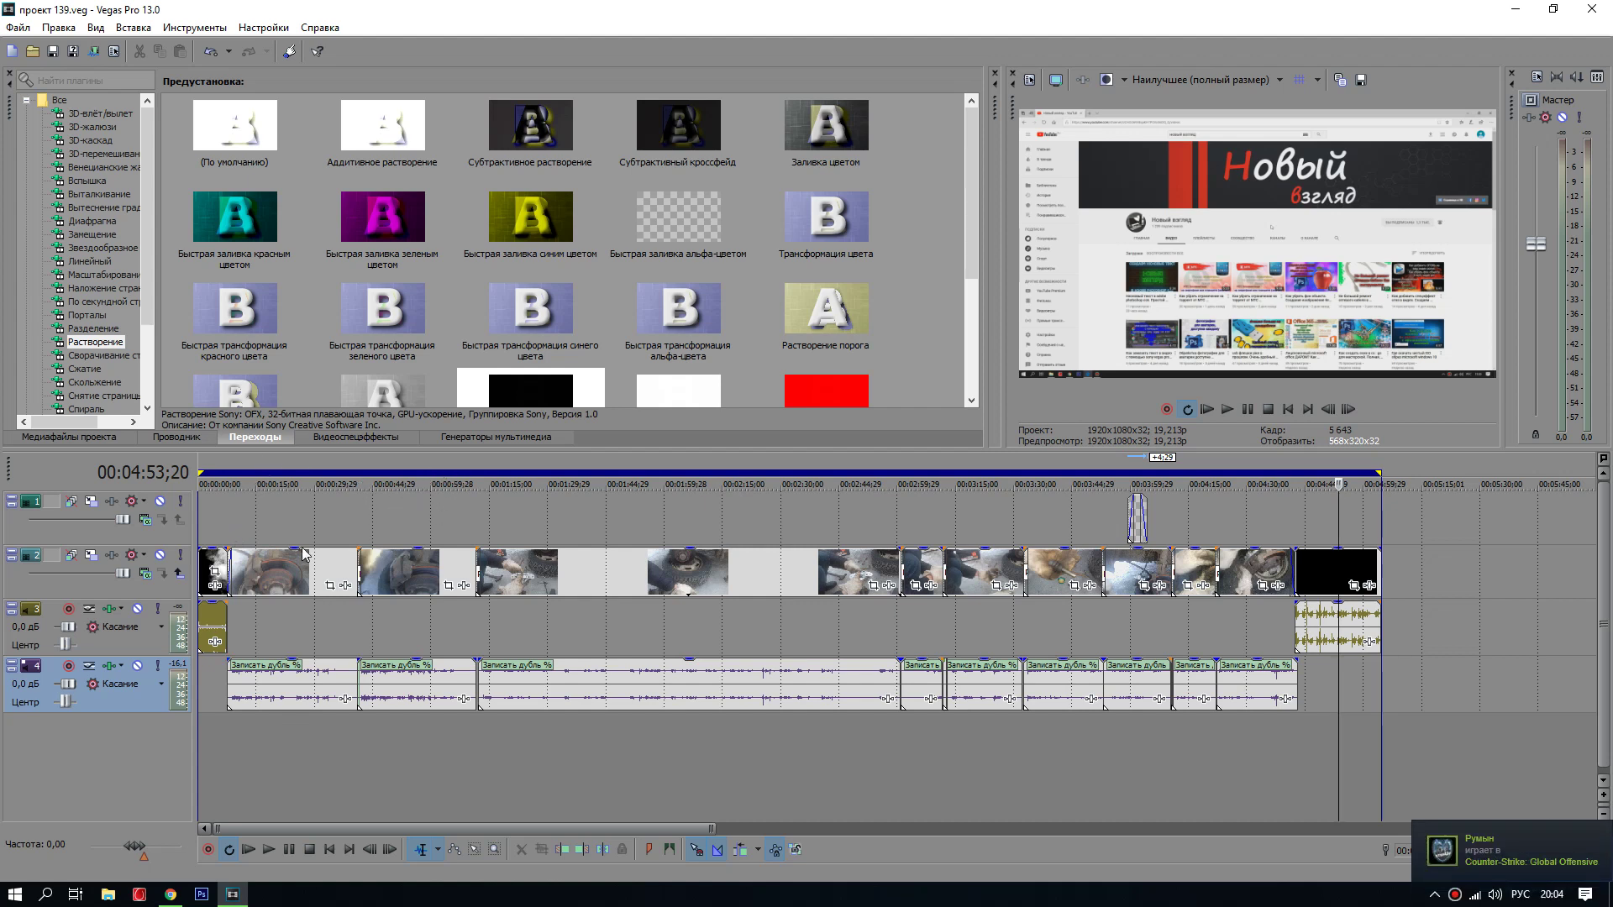
Step: Render the project's audio to the Desktop as проект 139.mp3 using the 192 kbit/s MP3 preset, overwriting the existing file
{"action": "left_click", "coordinate": [12, 30]}
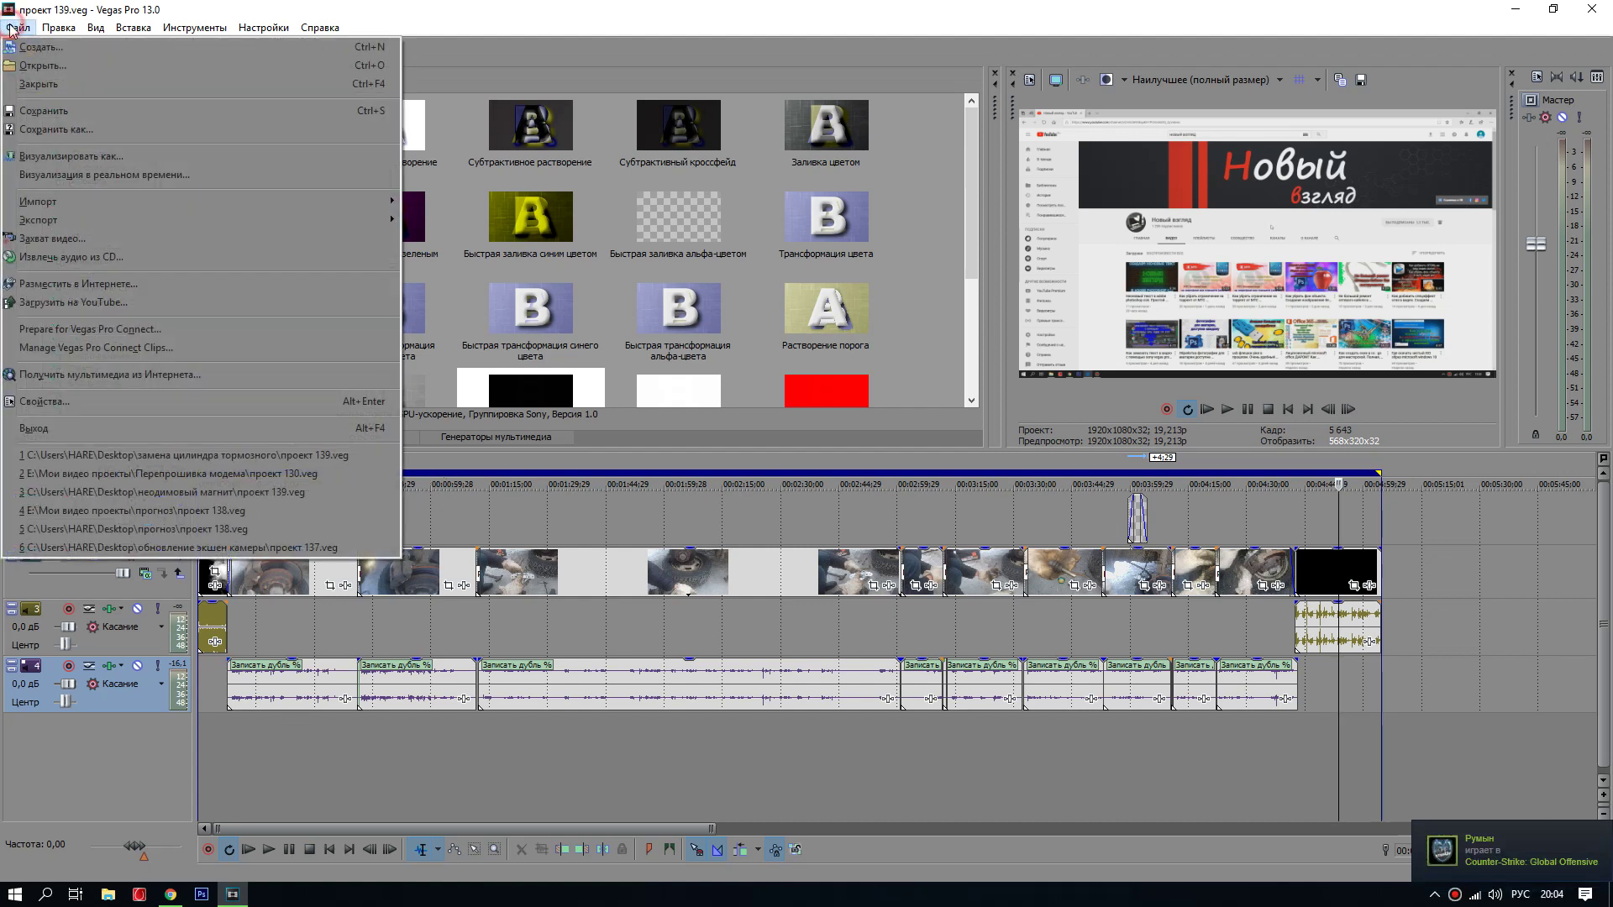
{"action": "left_click", "coordinate": [55, 155]}
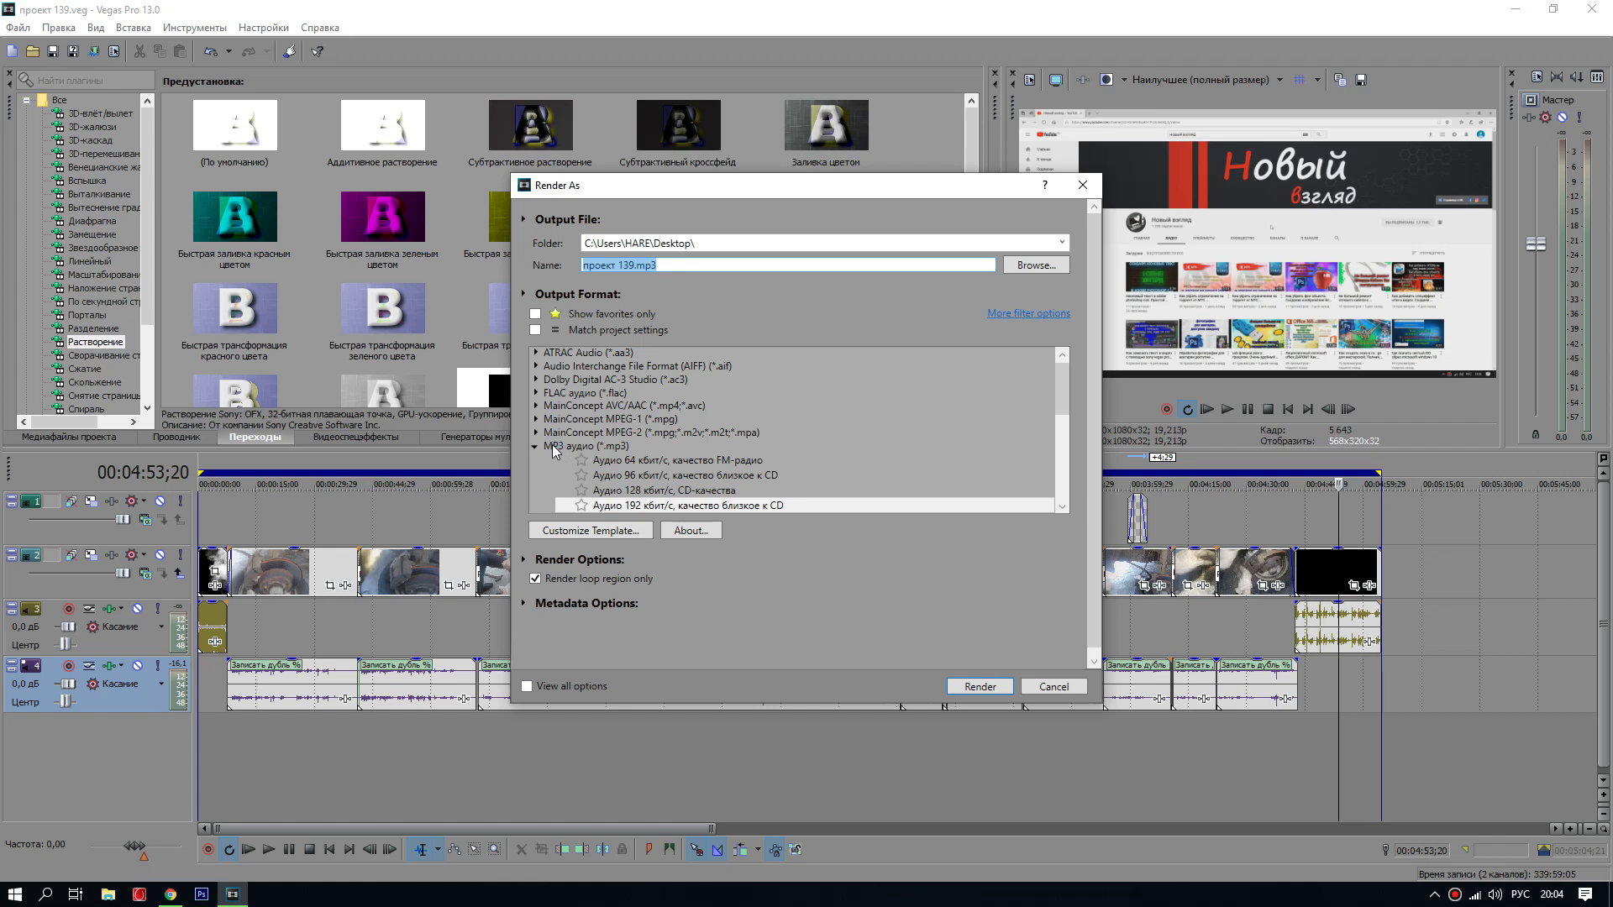
{"action": "left_click", "coordinate": [556, 445]}
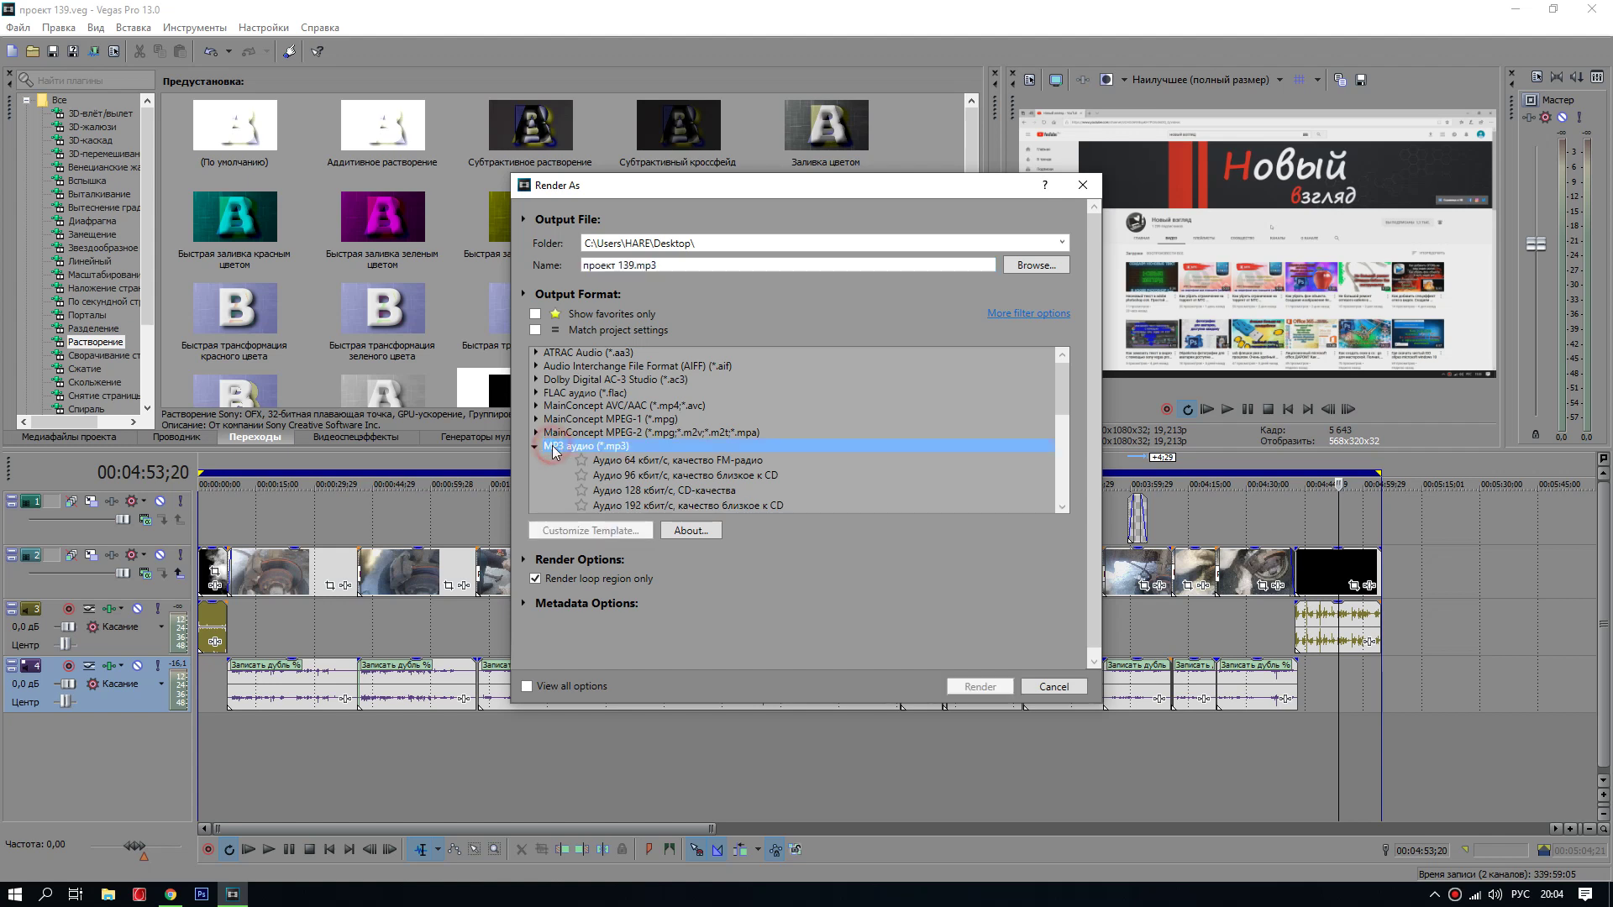
{"action": "left_click", "coordinate": [639, 504]}
{"action": "left_click", "coordinate": [972, 687]}
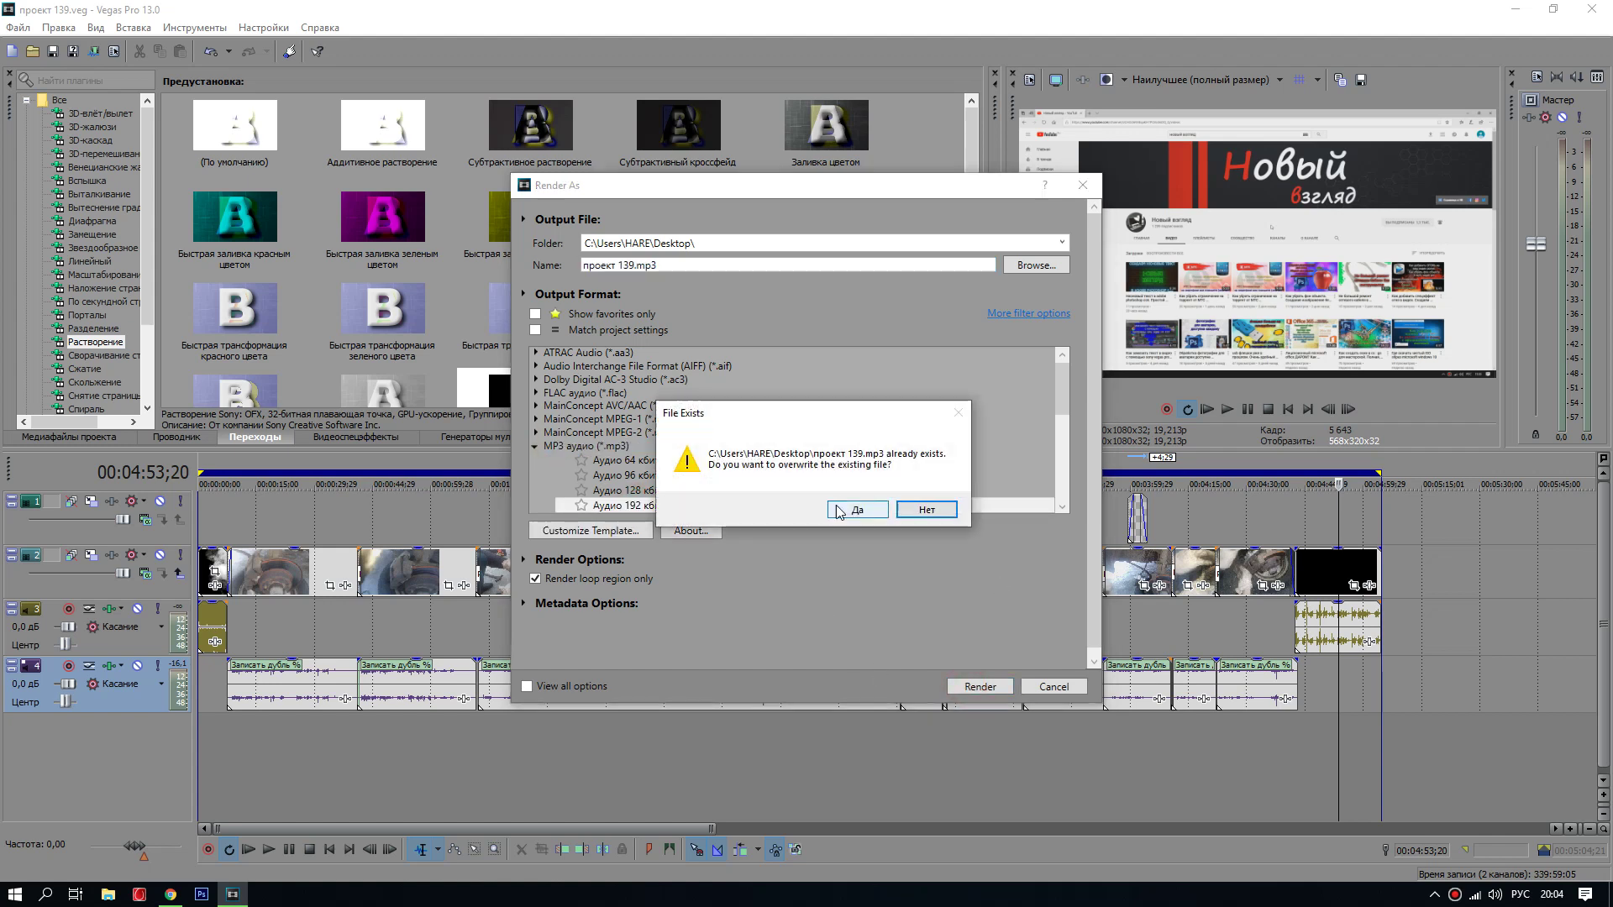
{"action": "left_click", "coordinate": [844, 507]}
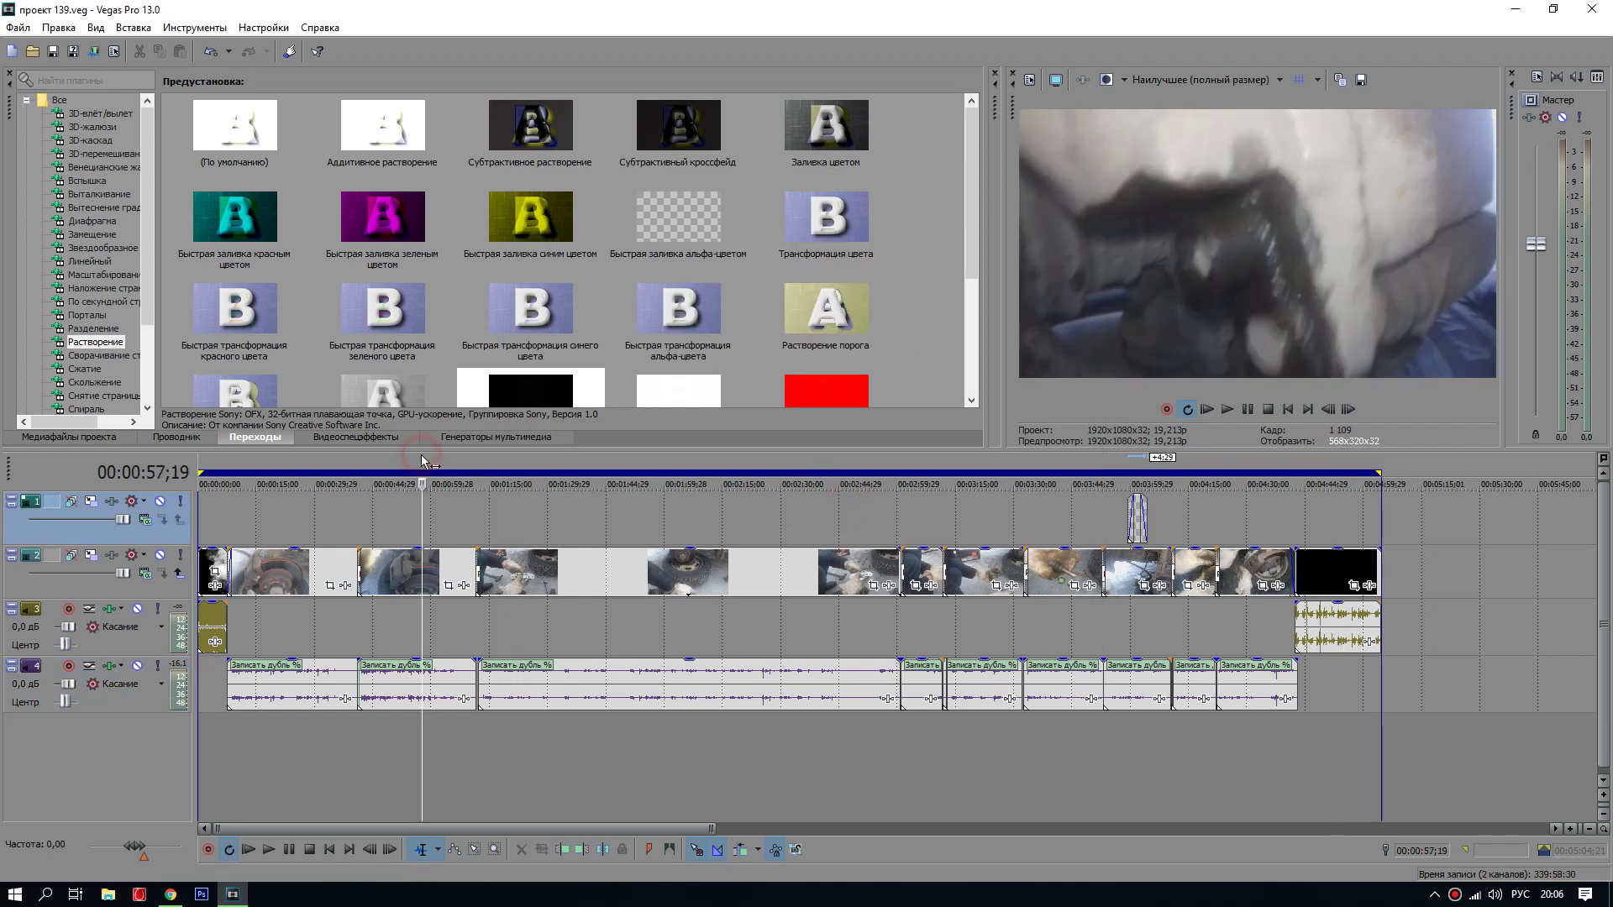
Step: Minimize the video editor, line up the проект 139 file with the other desktop icons, and launch Audacity, dismissing its welcome message
{"action": "left_click", "coordinate": [1504, 14]}
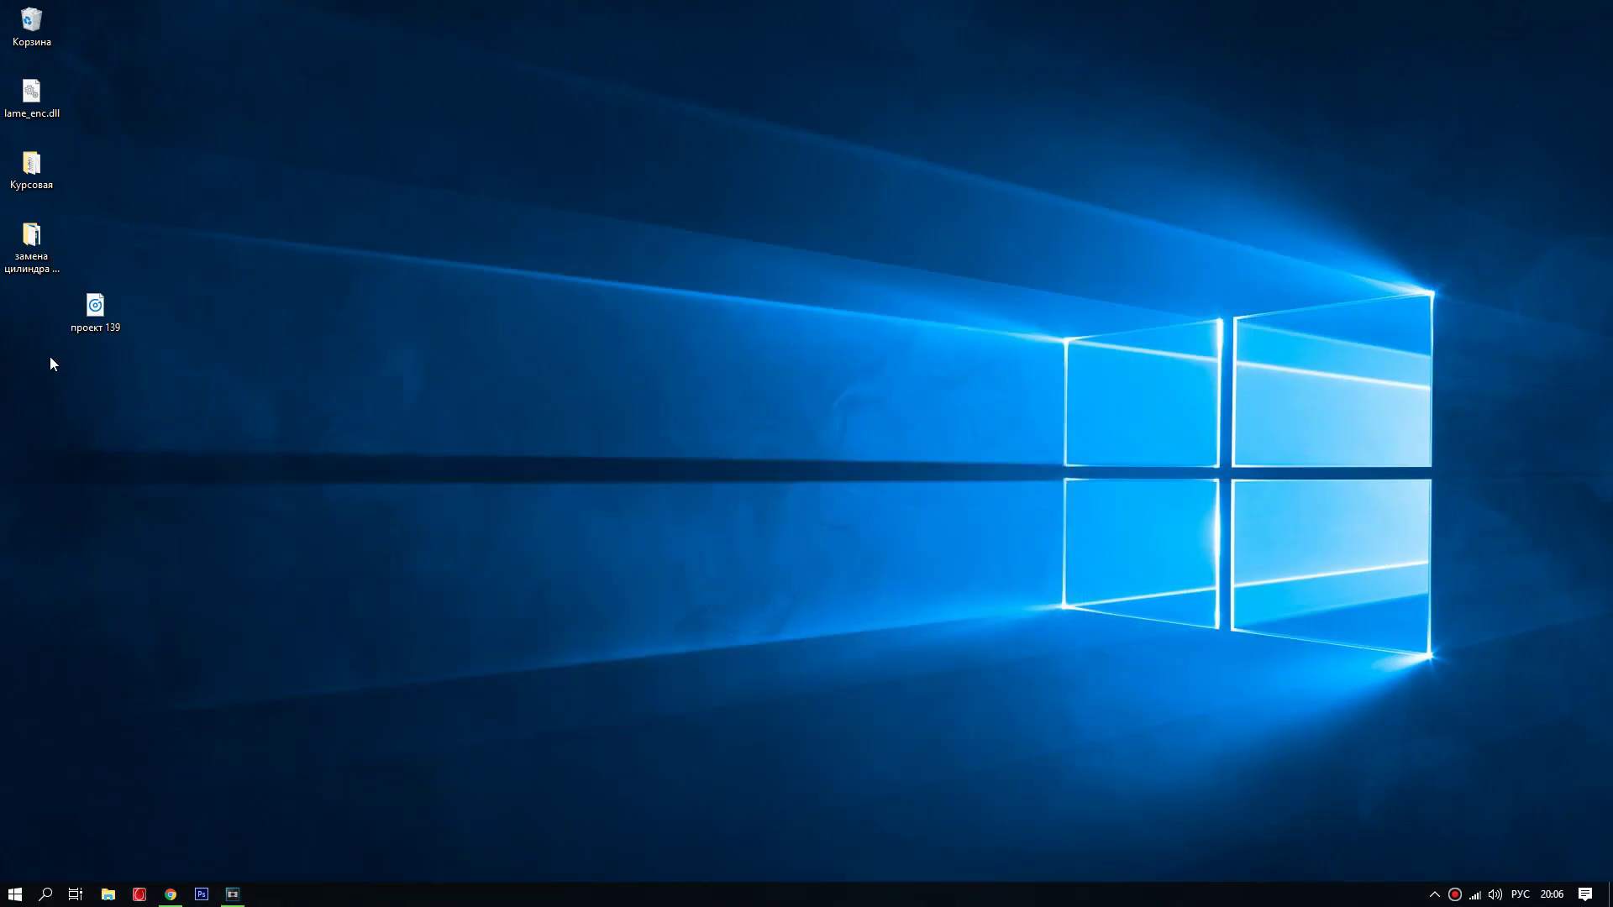
{"action": "left_click_drag", "start_coordinate": [91, 319], "coordinate": [30, 322]}
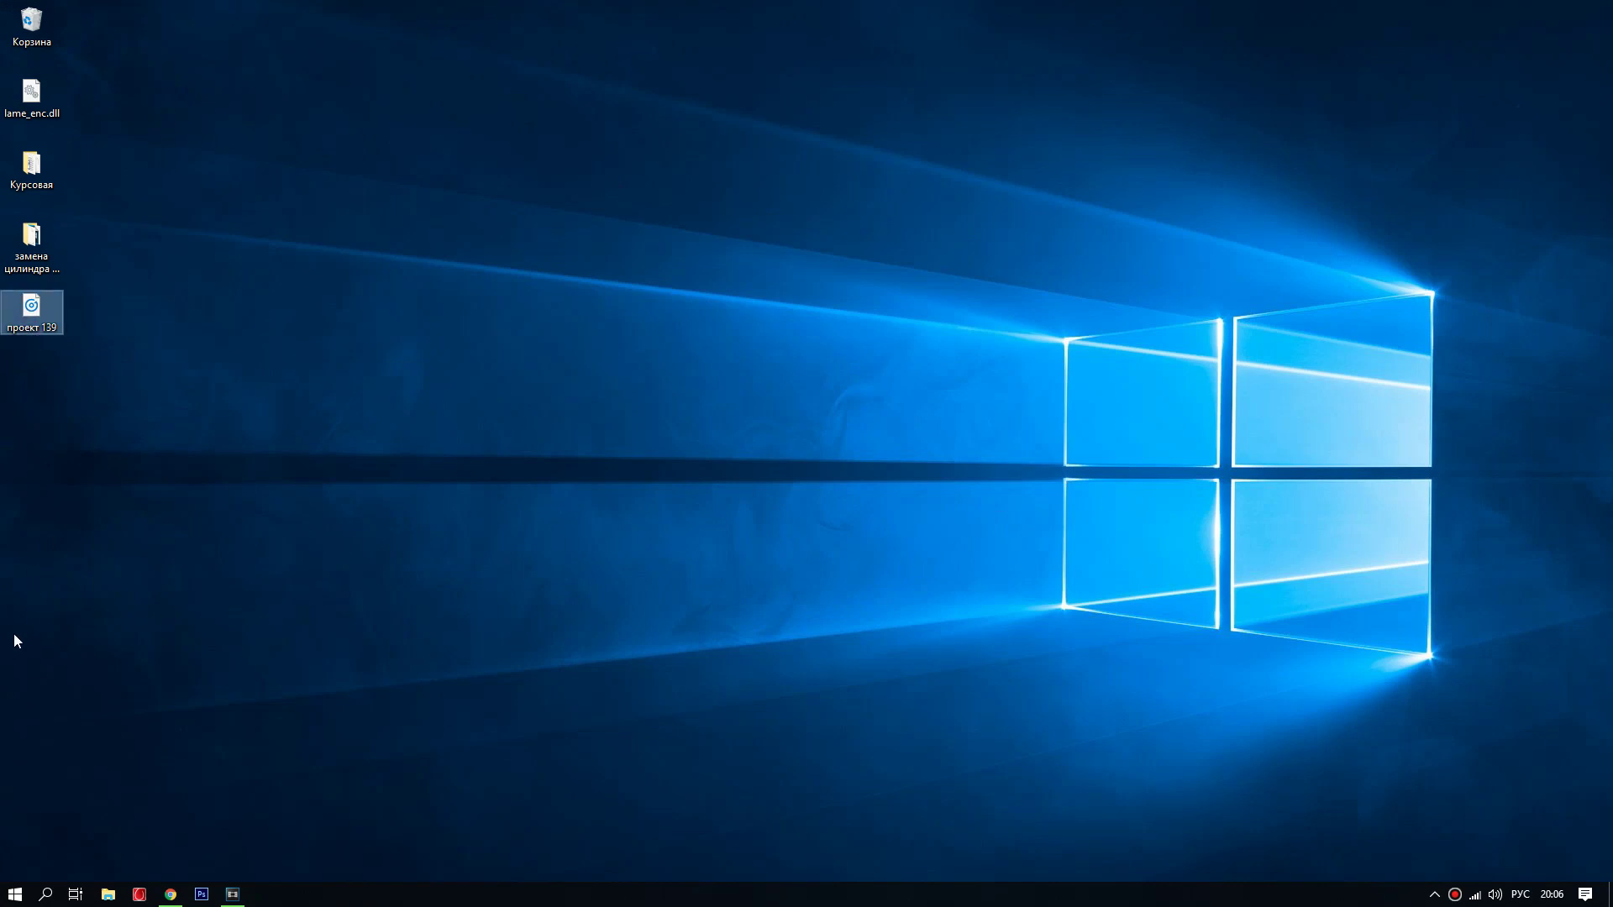
{"action": "left_click", "coordinate": [14, 893]}
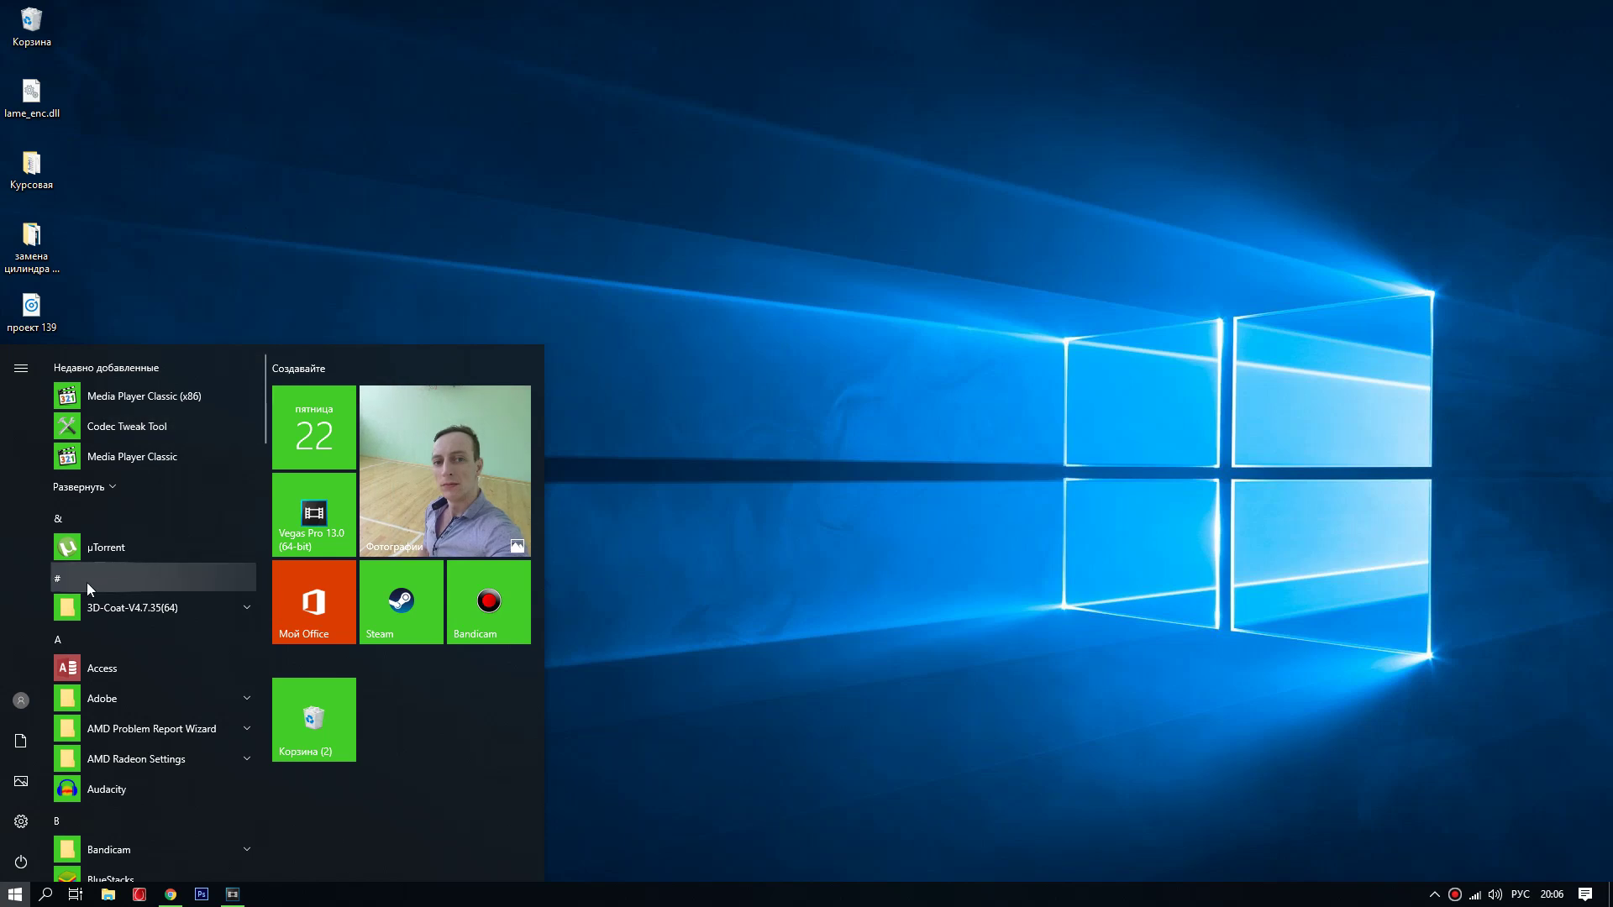
{"action": "scroll", "coordinate": [118, 704], "scroll_direction": "down", "scroll_amount": 2}
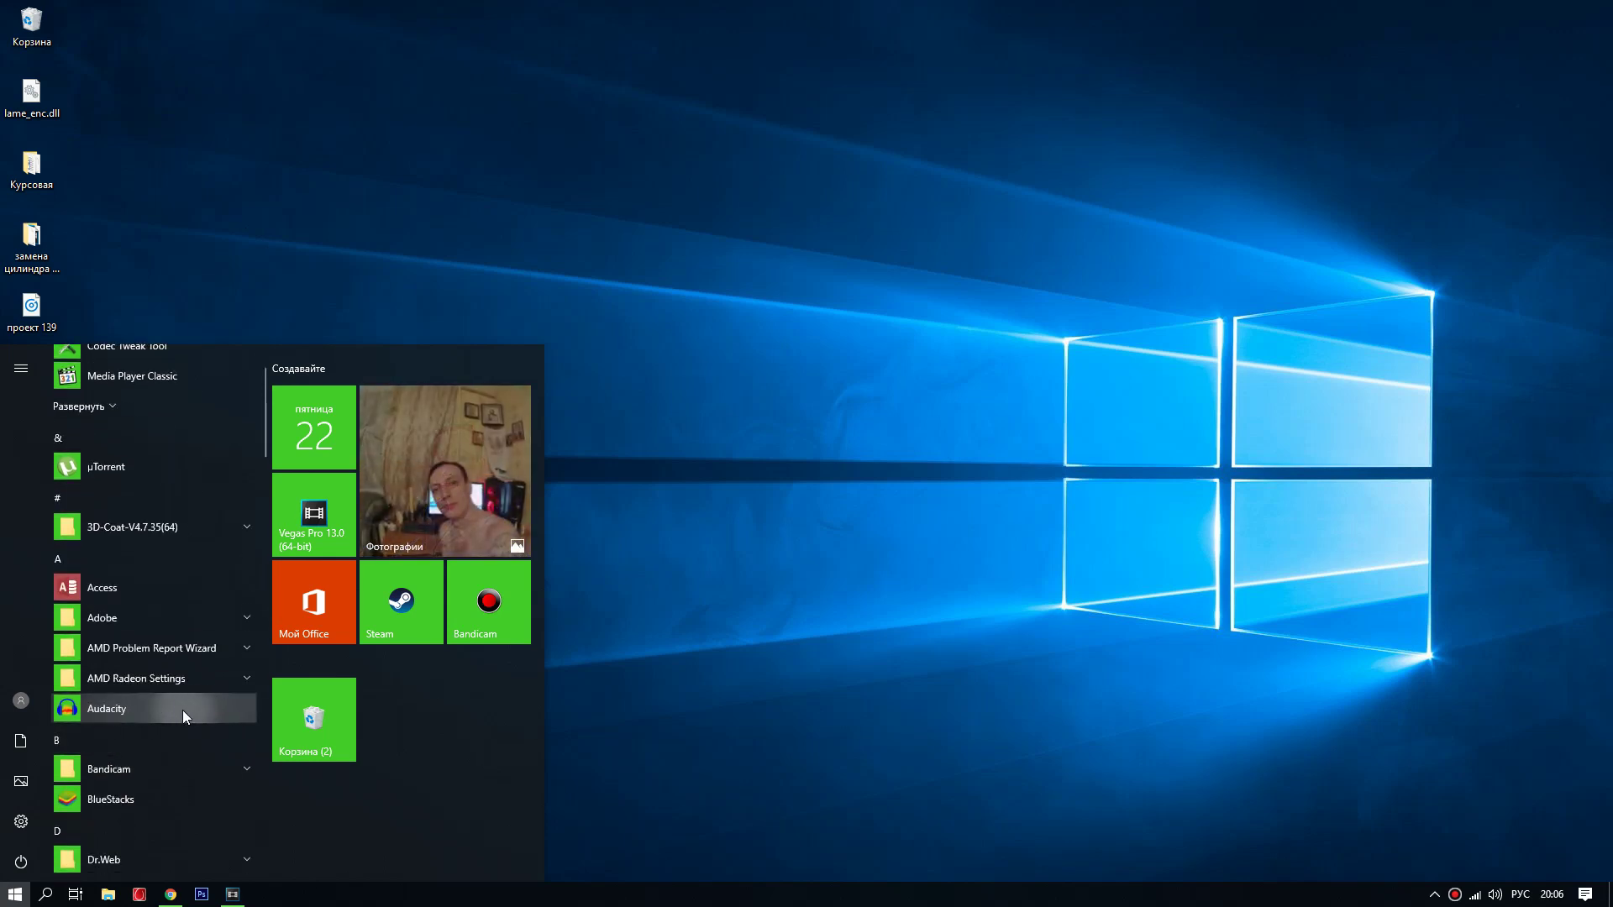
{"action": "left_click", "coordinate": [108, 696]}
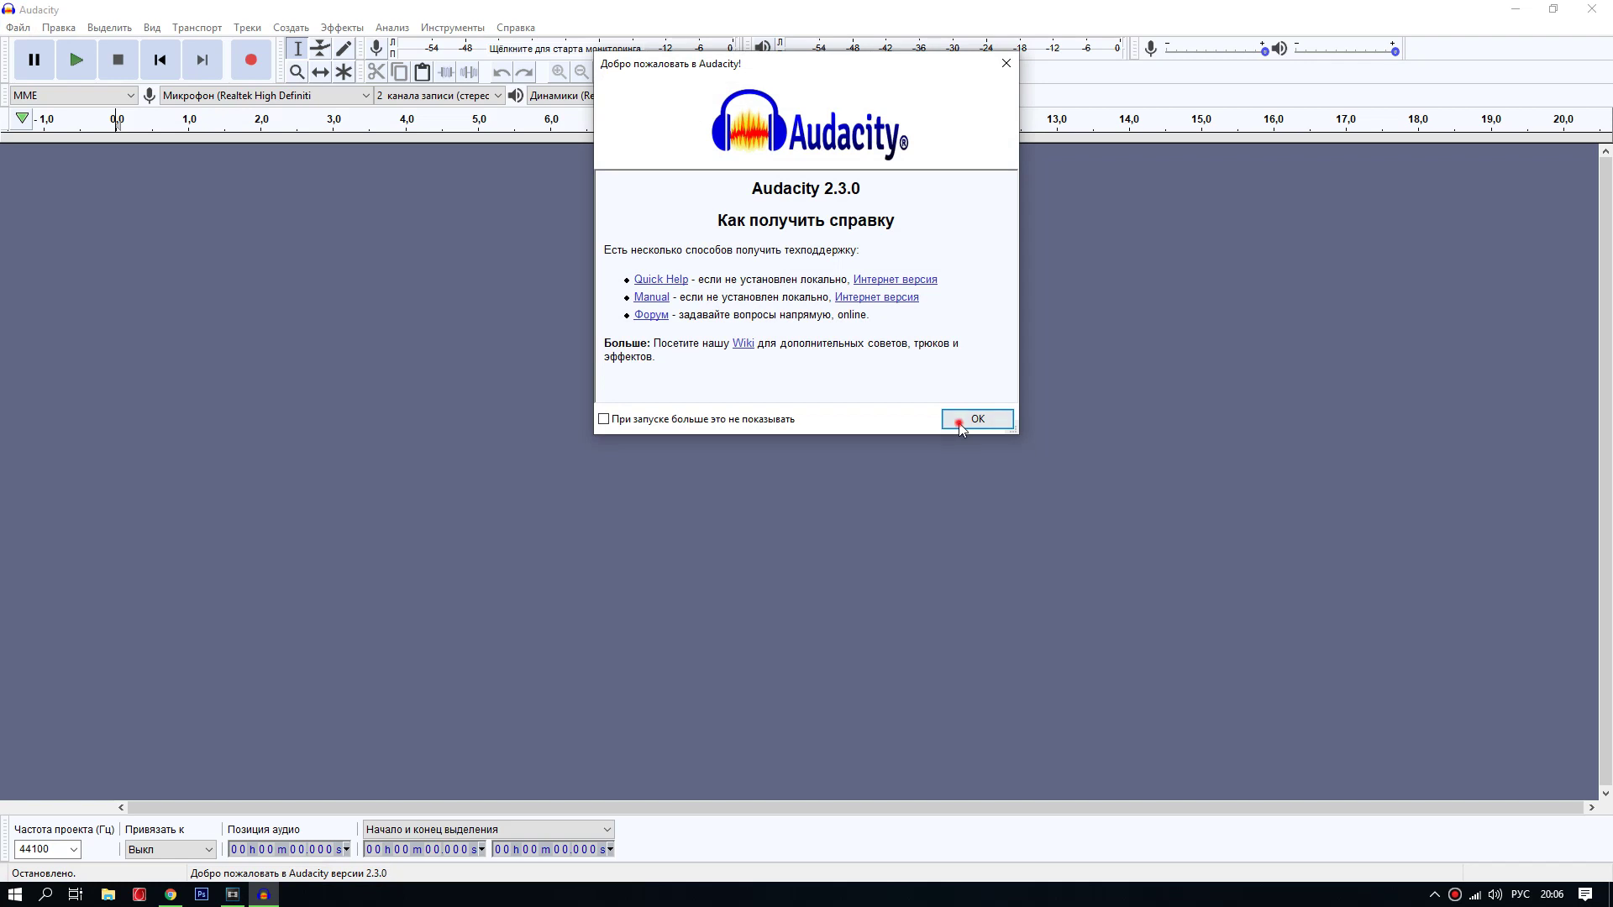
{"action": "left_click", "coordinate": [960, 423]}
Step: Import the проект 139 audio file from the desktop into Audacity and show the window maximized
{"action": "double_click", "coordinate": [882, 8]}
{"action": "left_click_drag", "start_coordinate": [19, 313], "coordinate": [576, 270]}
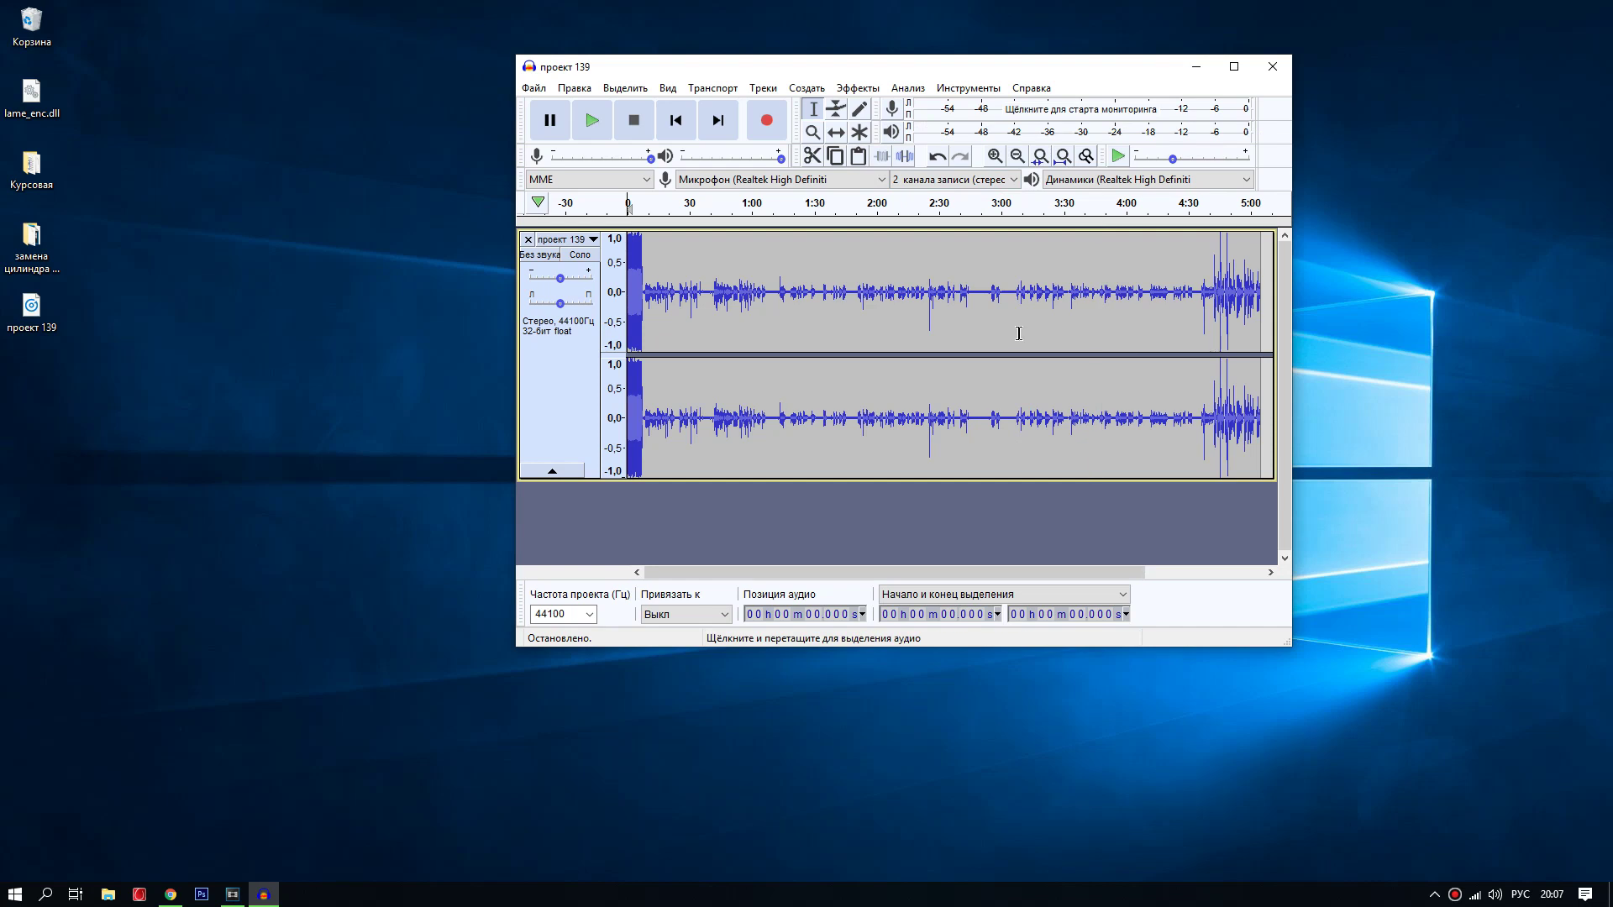
{"action": "key", "text": "super+Up"}
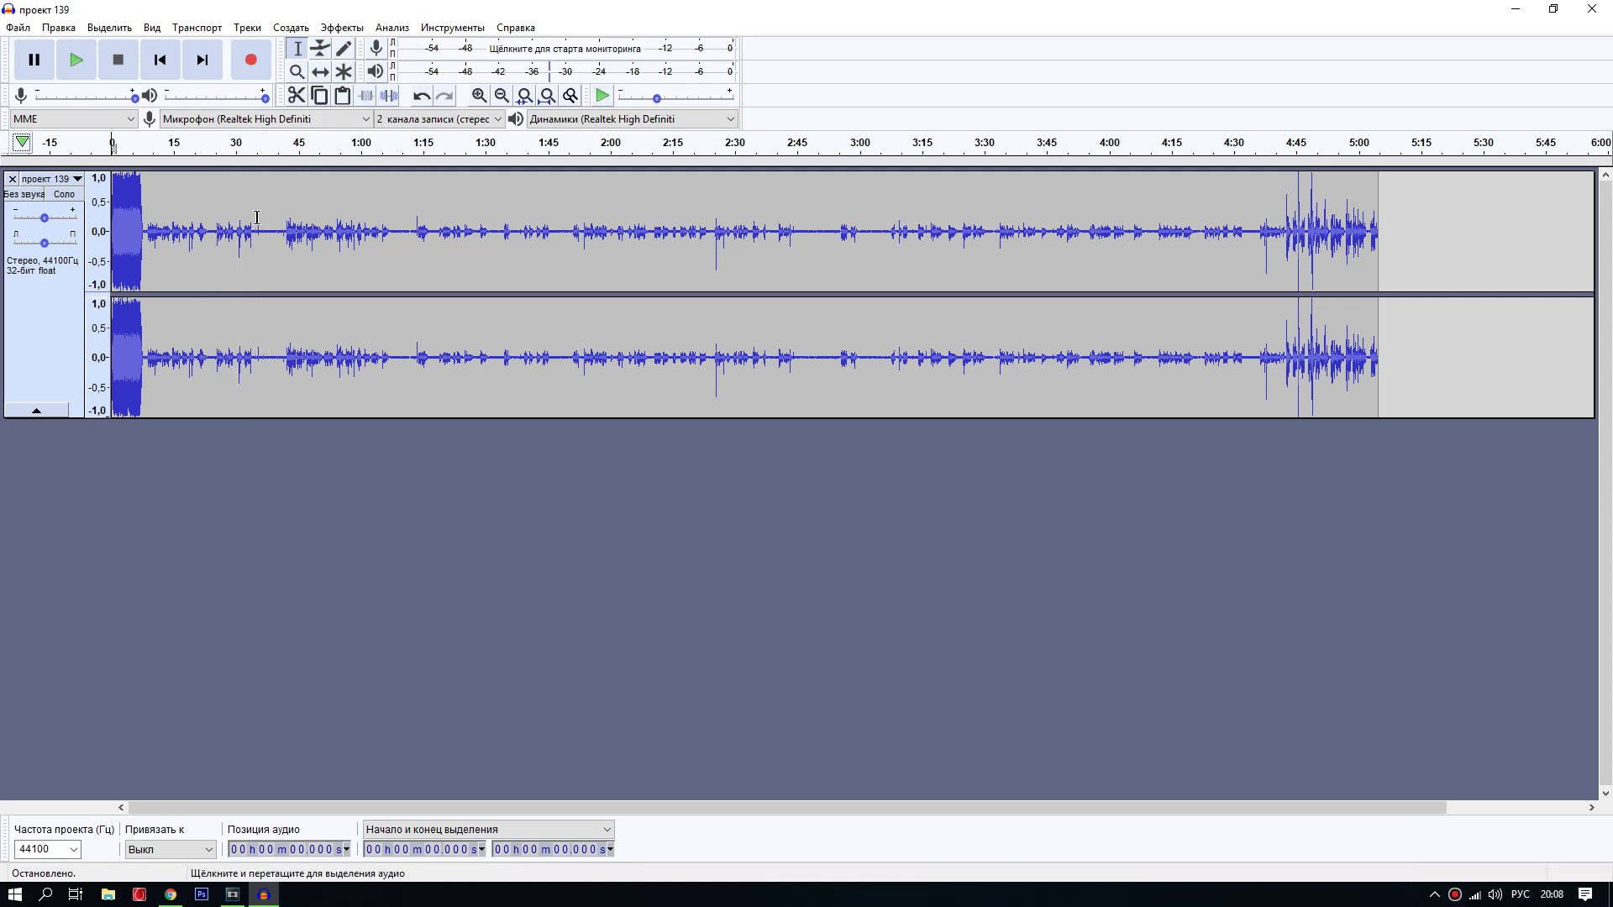
Step: Capture a noise profile for Noise Reduction from the silent pause between about 36.2 s and 41.2 s
{"action": "left_click_drag", "start_coordinate": [262, 225], "coordinate": [283, 231]}
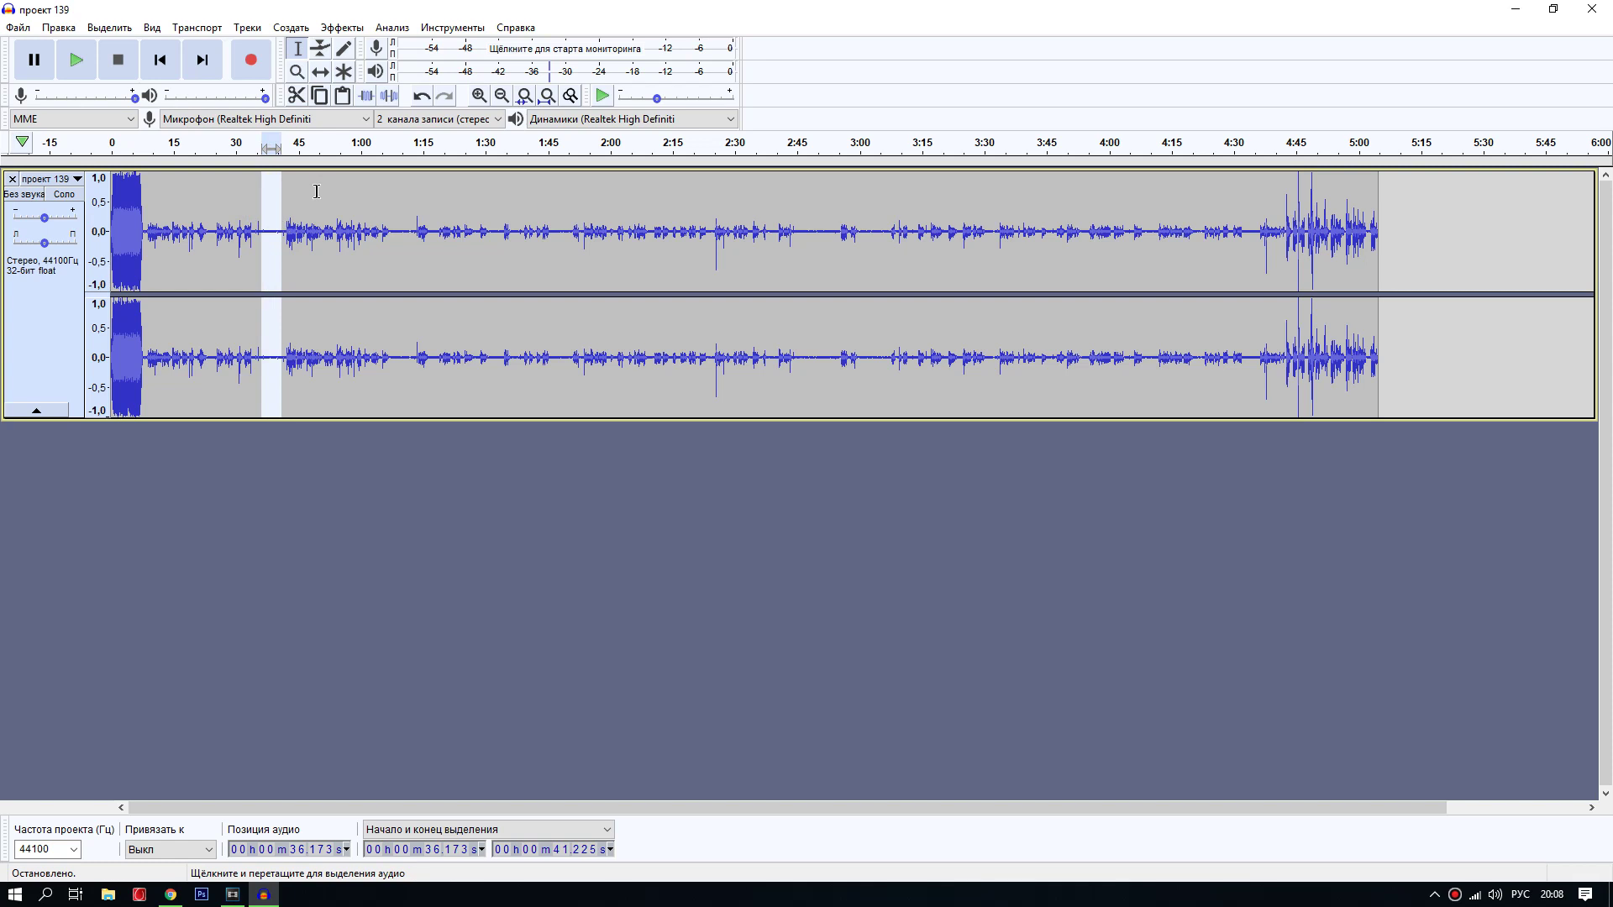
{"action": "left_click", "coordinate": [342, 30]}
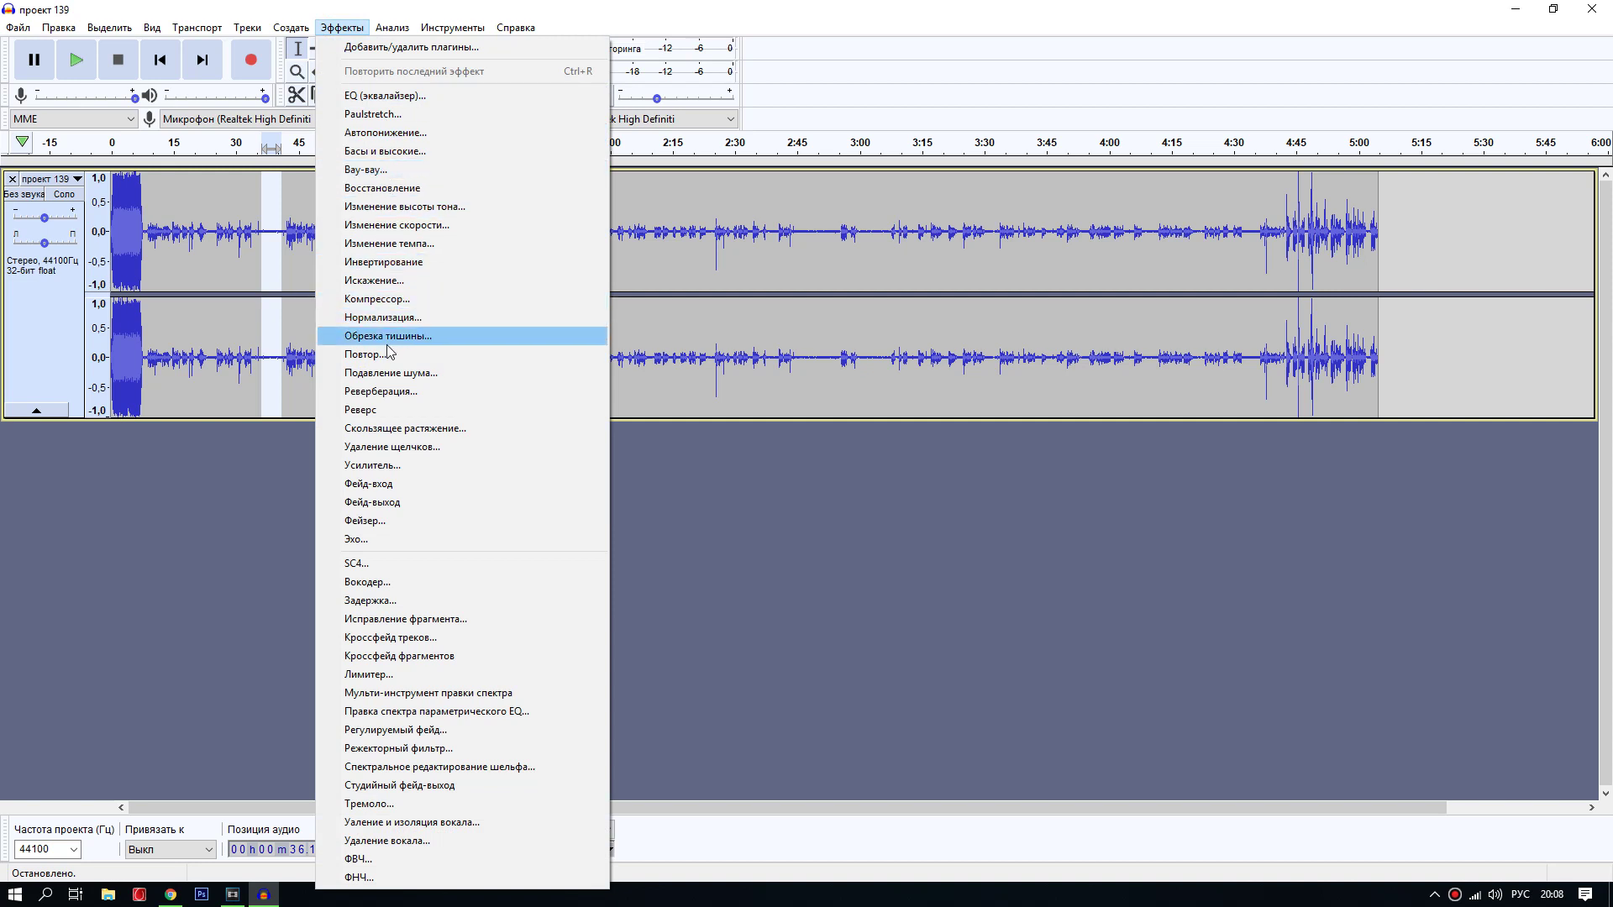
{"action": "left_click", "coordinate": [392, 377]}
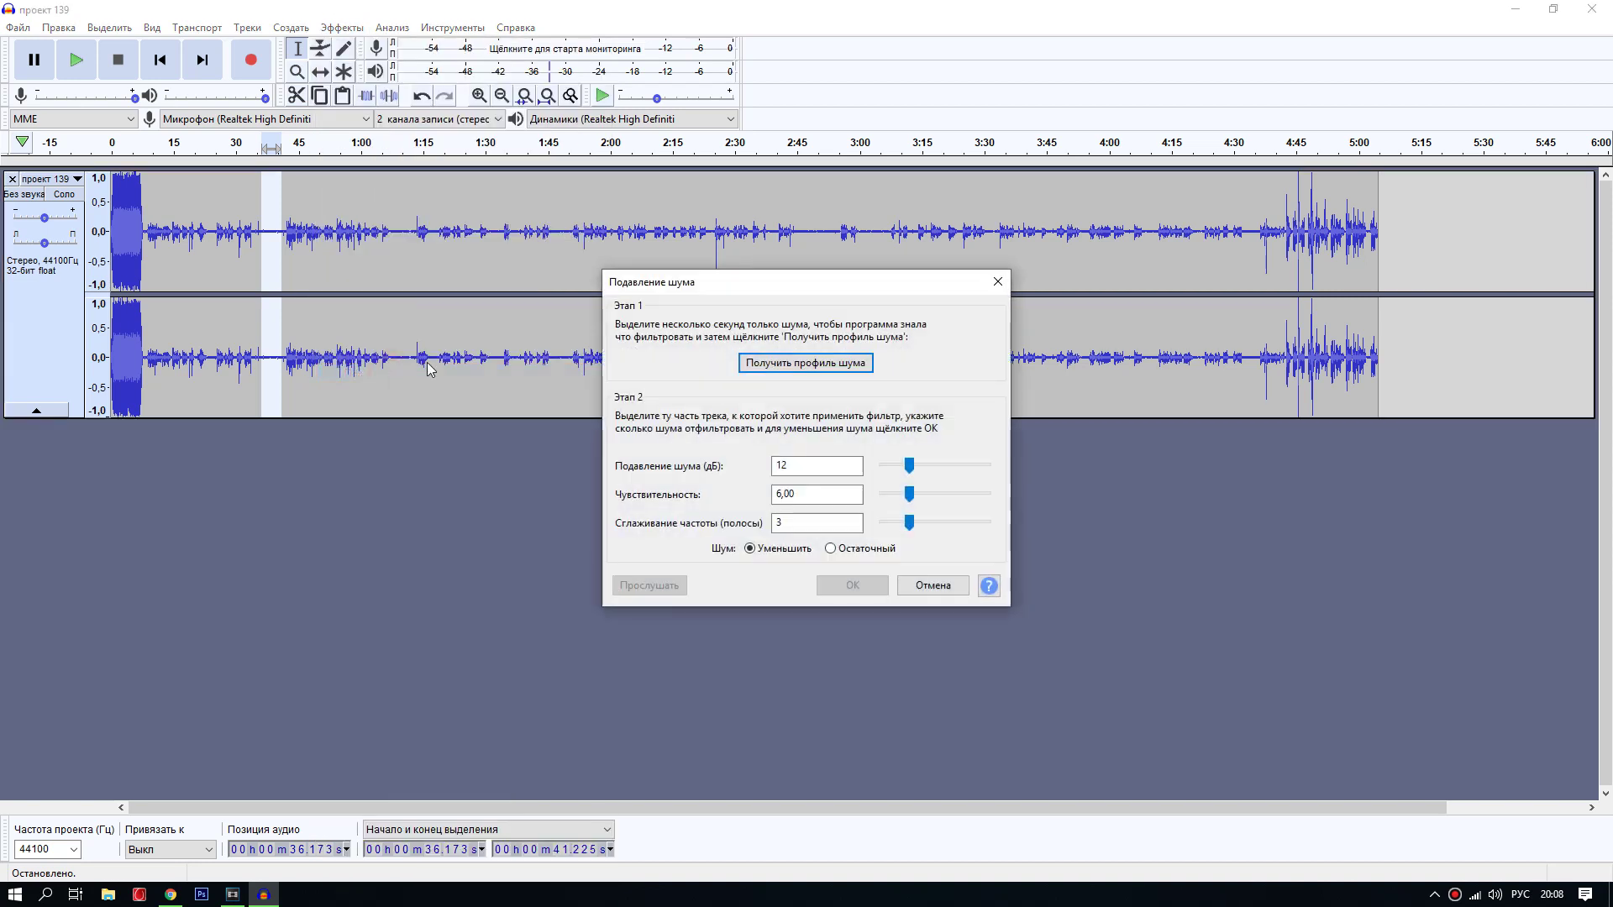
{"action": "left_click", "coordinate": [791, 370]}
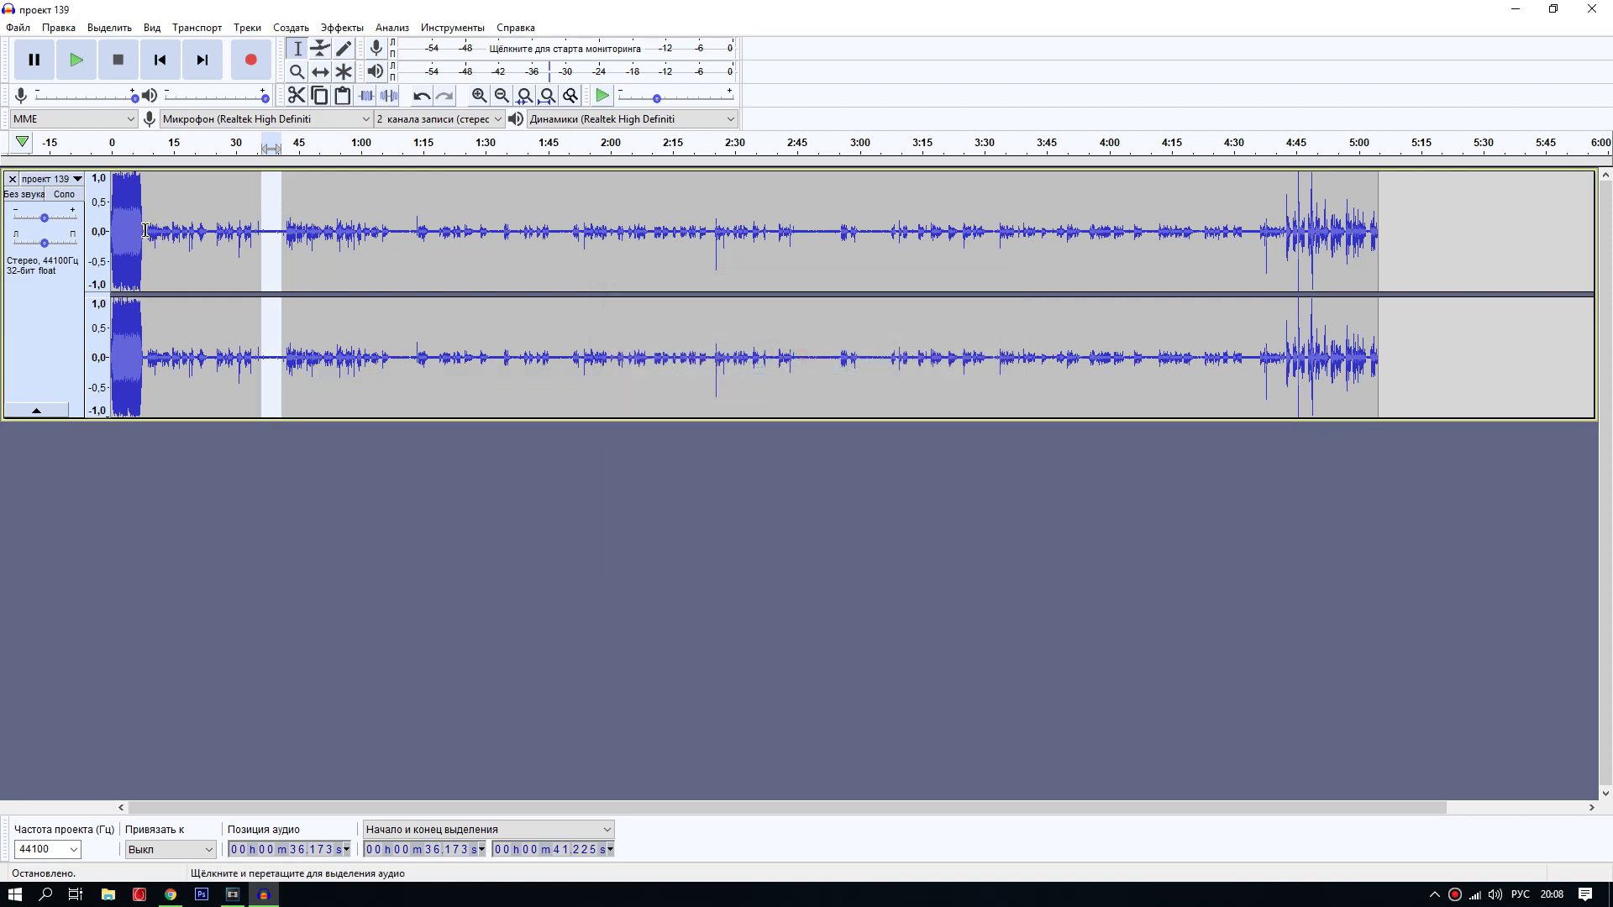
Step: Apply noise reduction to the audio from about 7.9 s to the track's end, and play back the pause near 37 s
{"action": "left_click_drag", "start_coordinate": [143, 230], "coordinate": [1378, 283]}
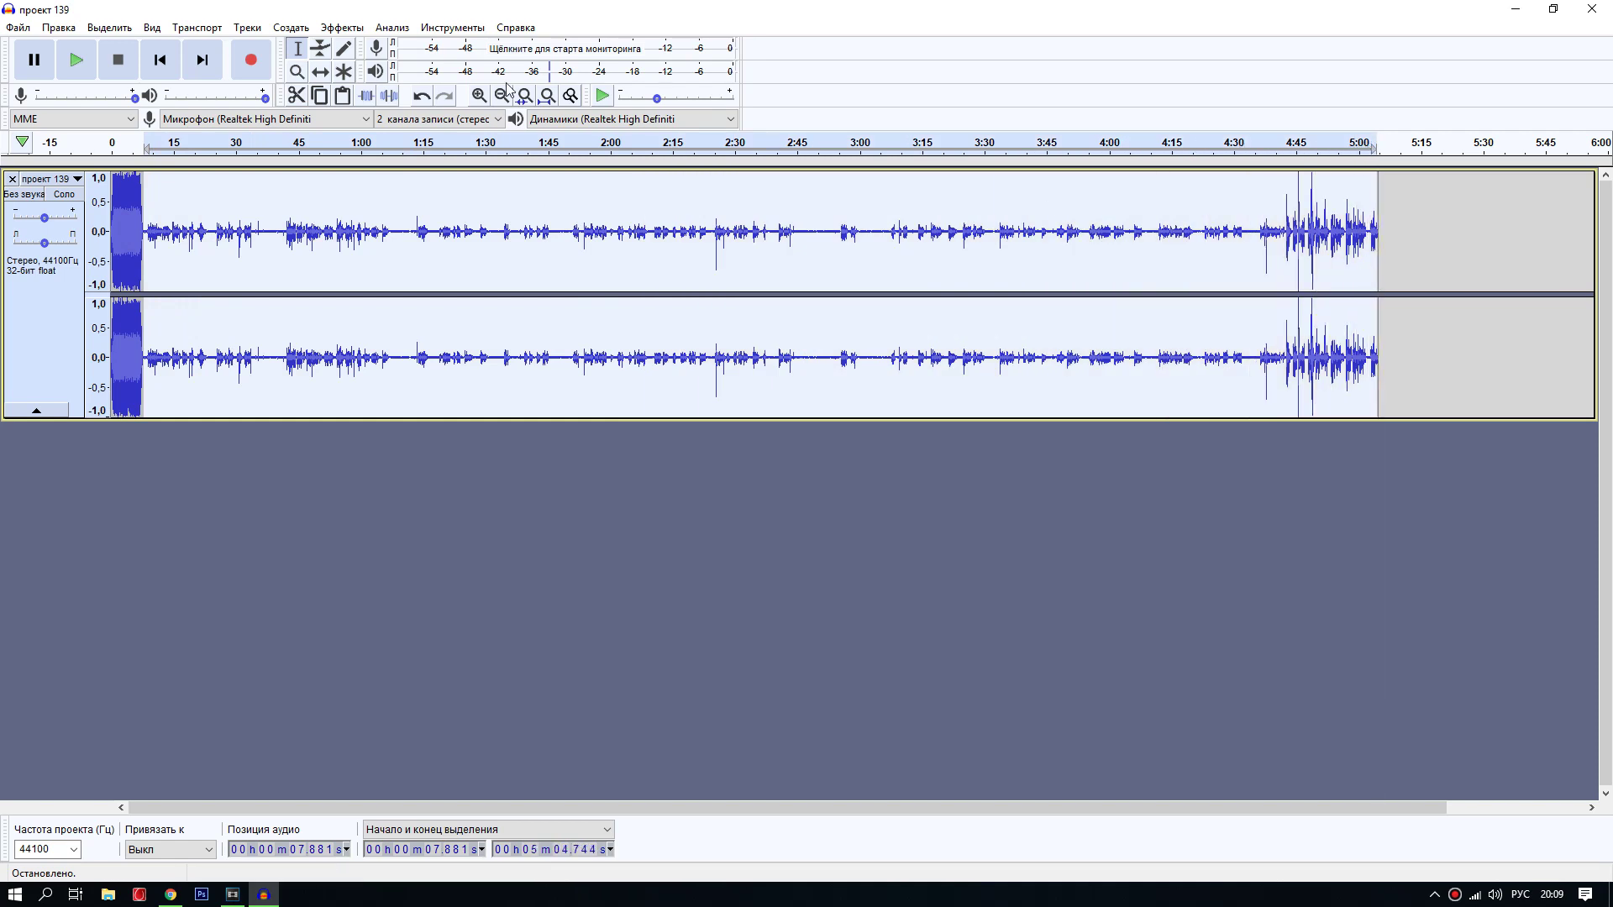
{"action": "left_click", "coordinate": [340, 30]}
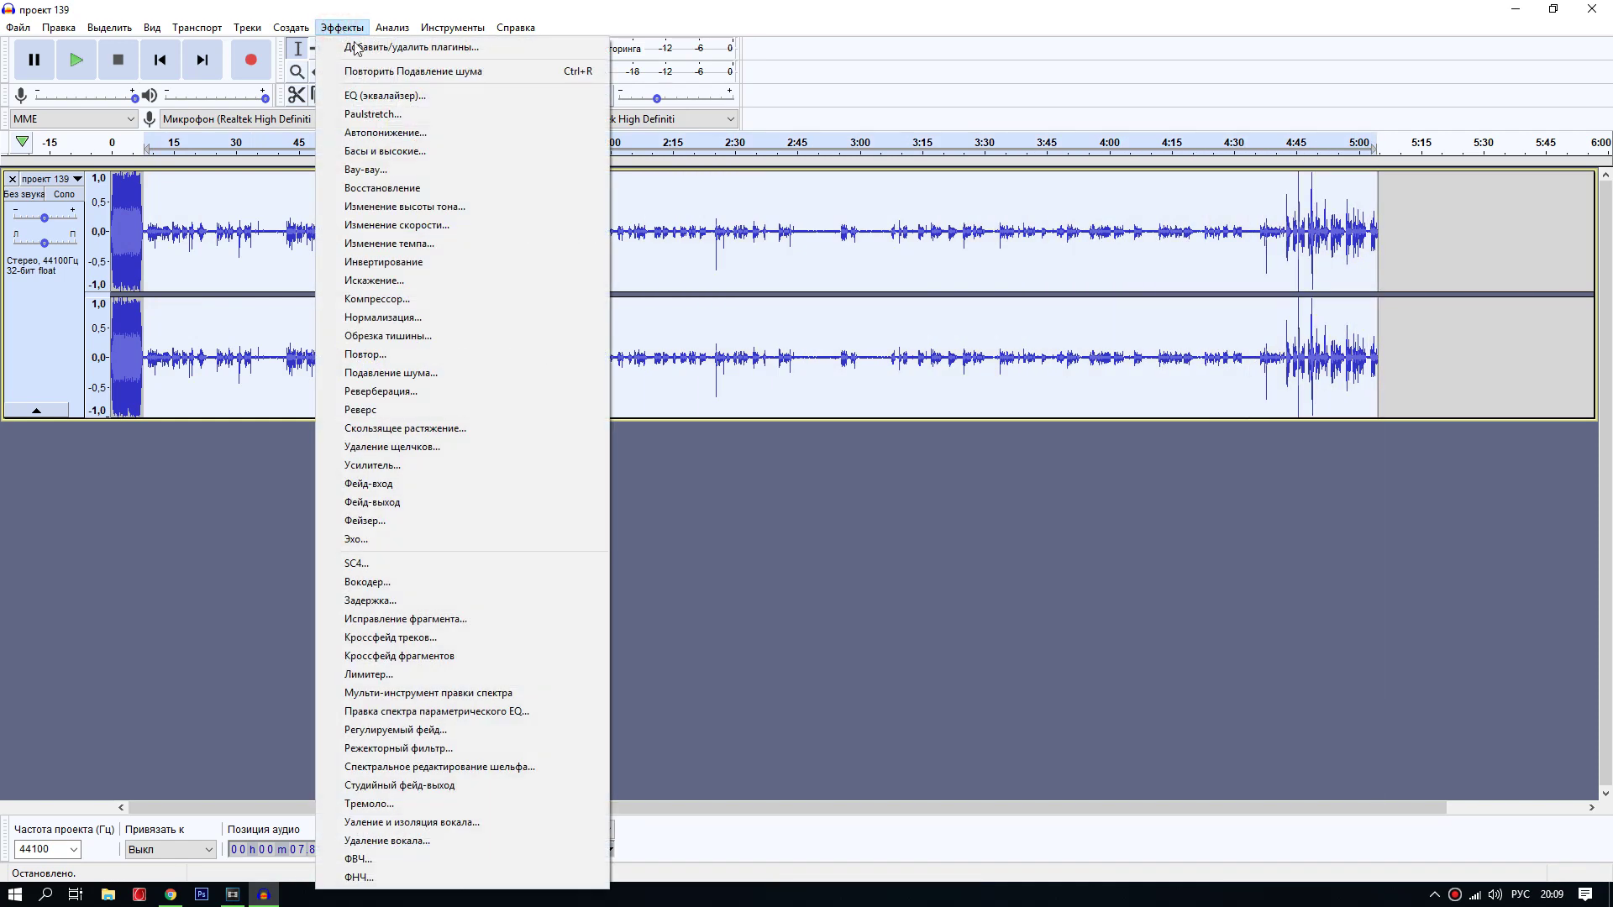
{"action": "left_click", "coordinate": [383, 73]}
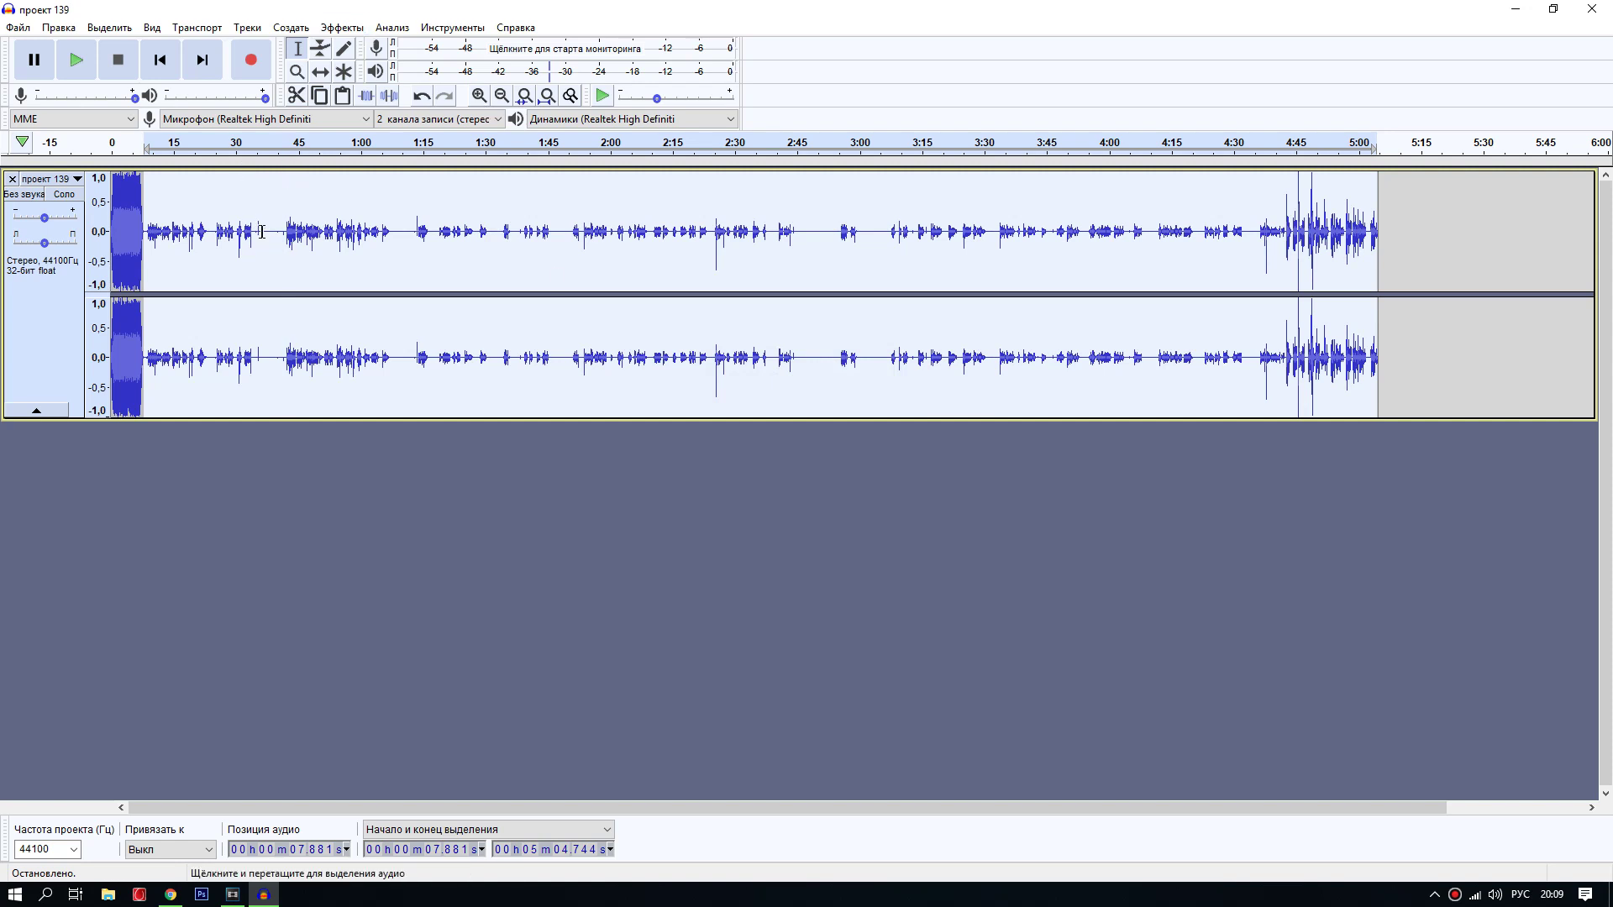
{"action": "left_click", "coordinate": [267, 147]}
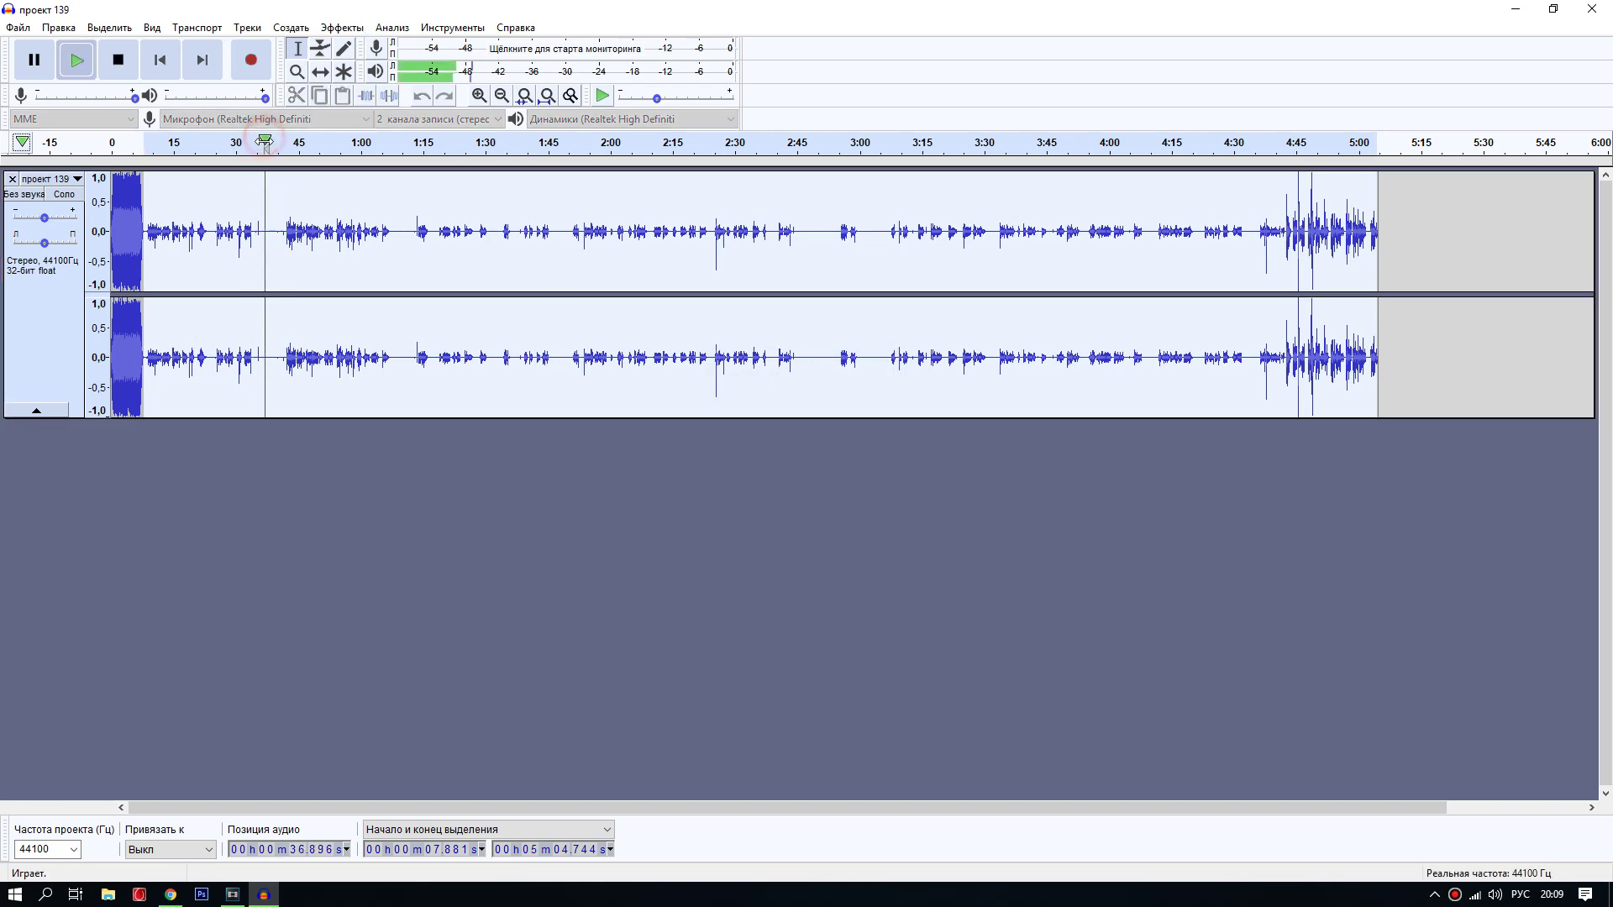
{"action": "left_click", "coordinate": [117, 59]}
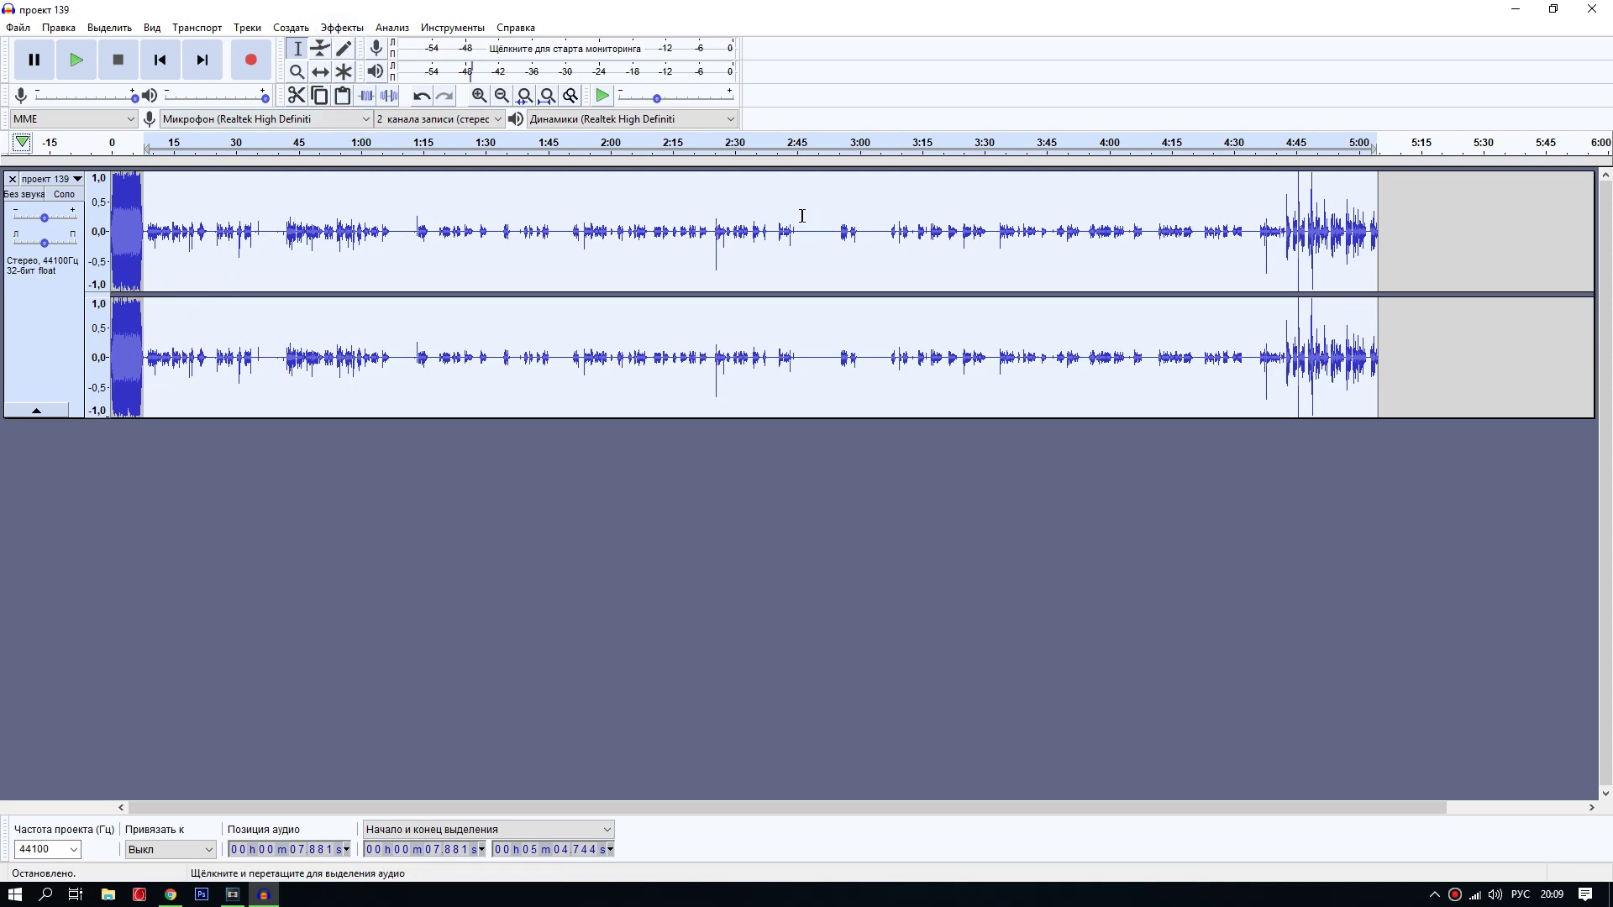
Step: Preview and apply Bass and Treble to the selection with bass -2 dB, treble 4 dB and volume 10 dB
{"action": "left_click", "coordinate": [340, 28]}
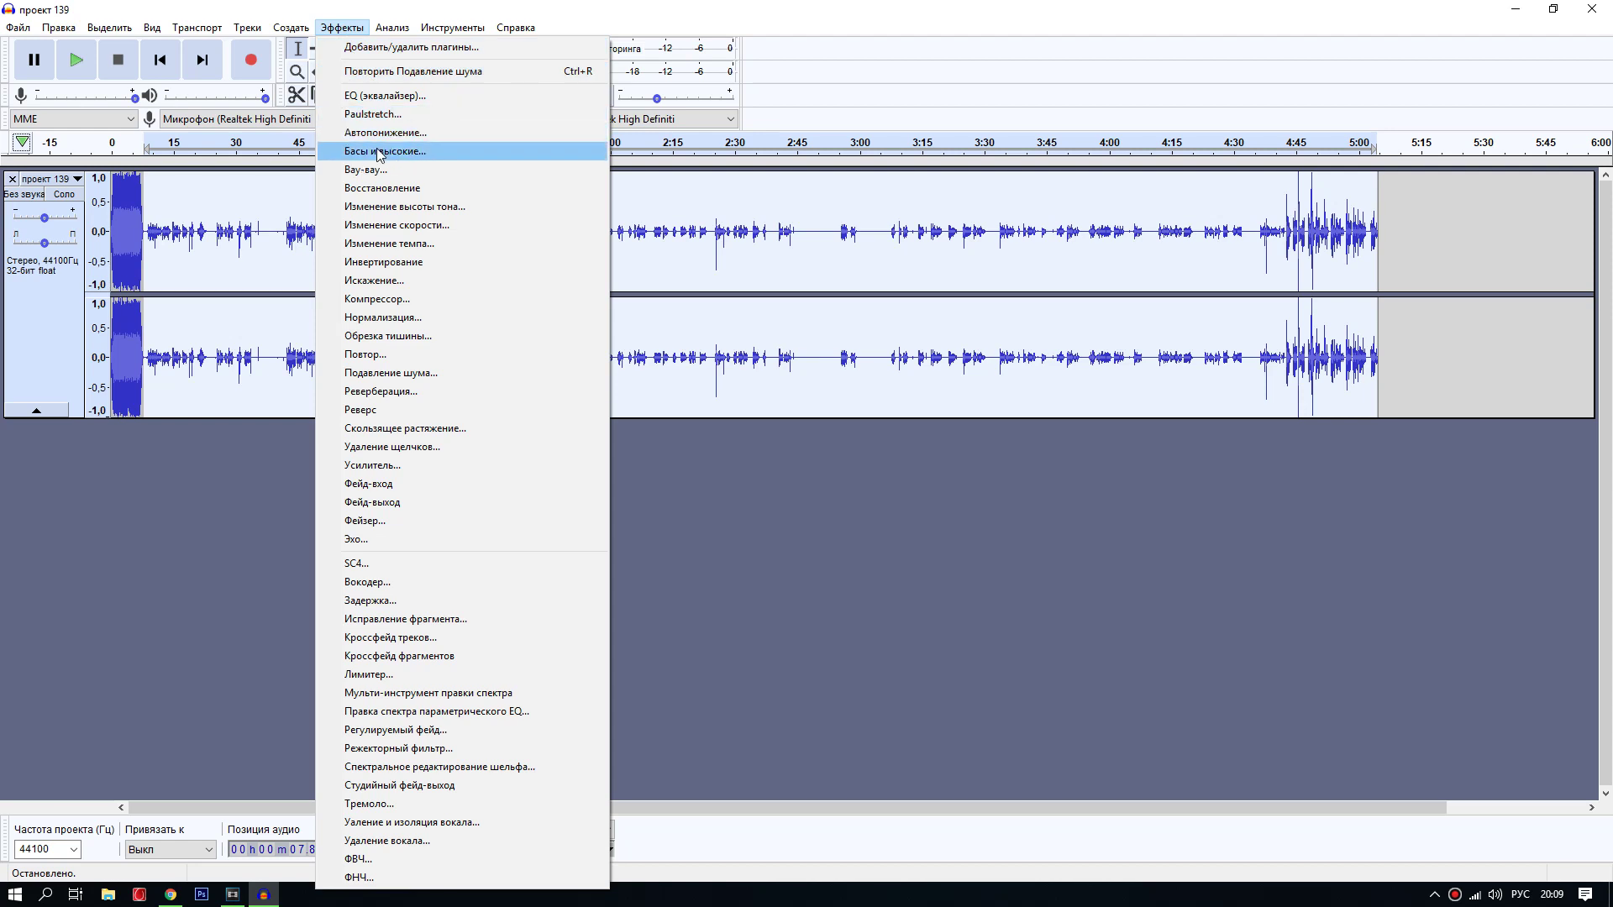
{"action": "left_click", "coordinate": [385, 150]}
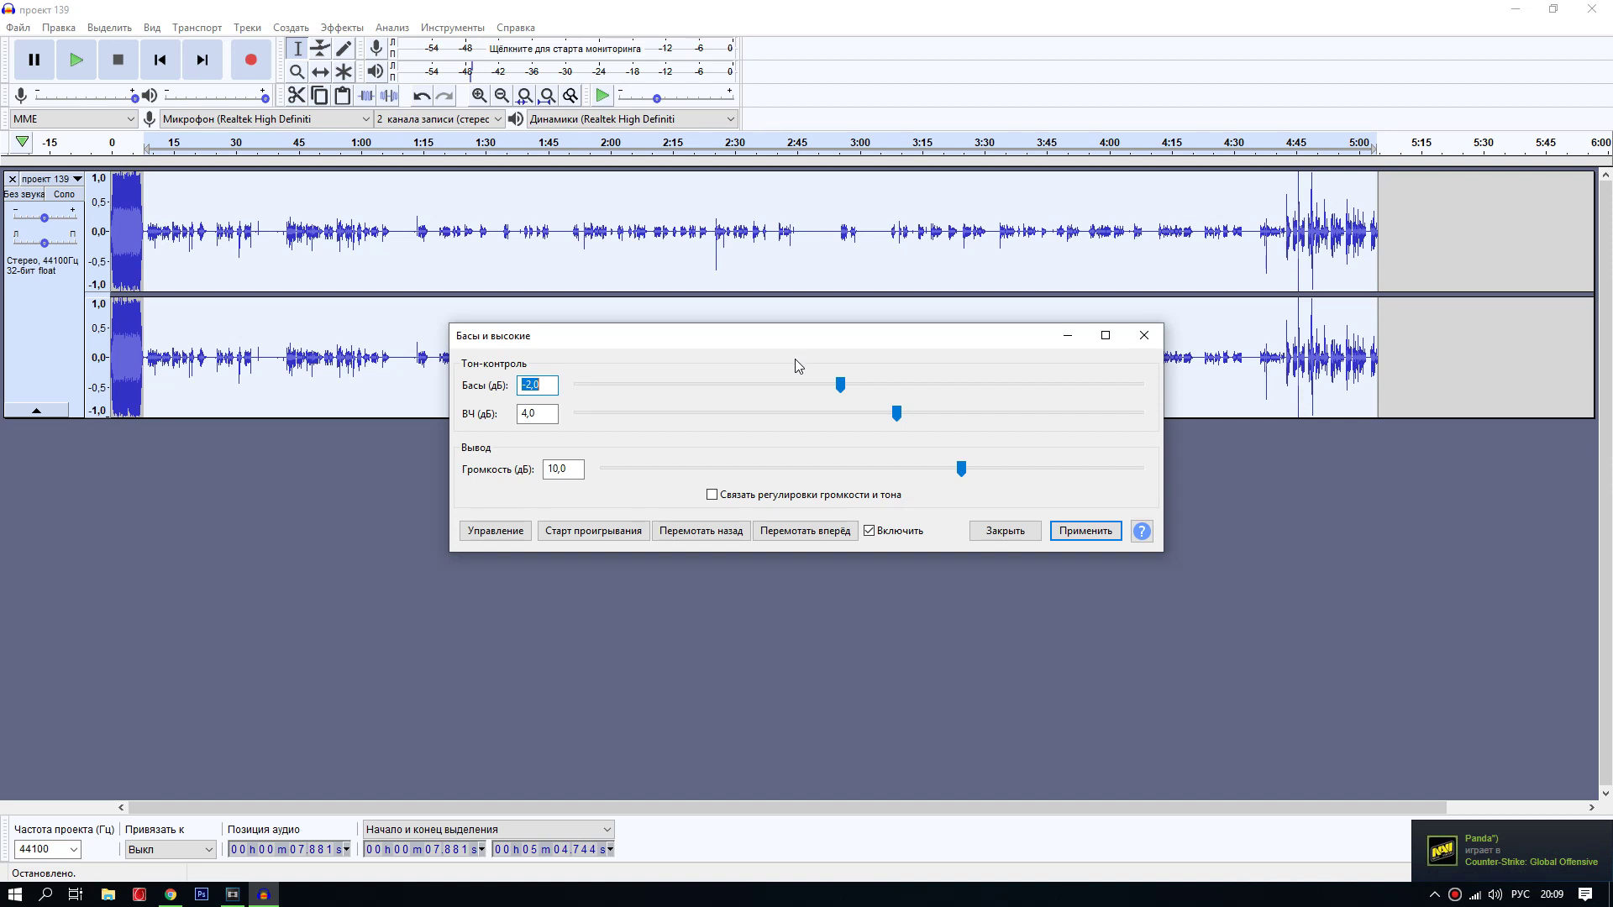
{"action": "left_click", "coordinate": [588, 531]}
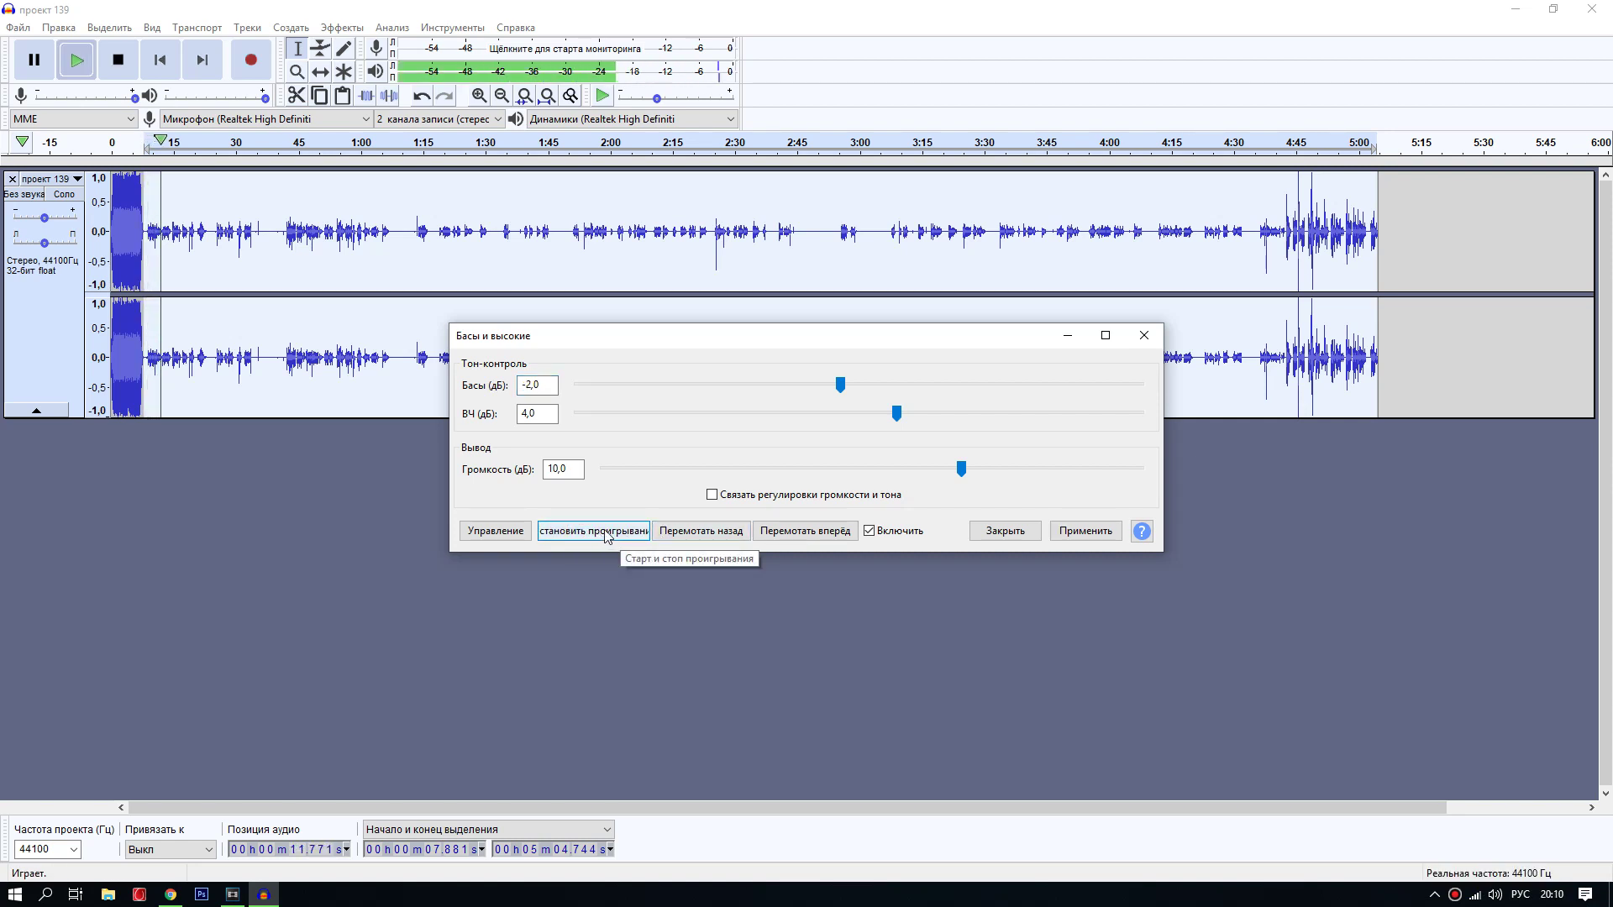
{"action": "left_click", "coordinate": [602, 537]}
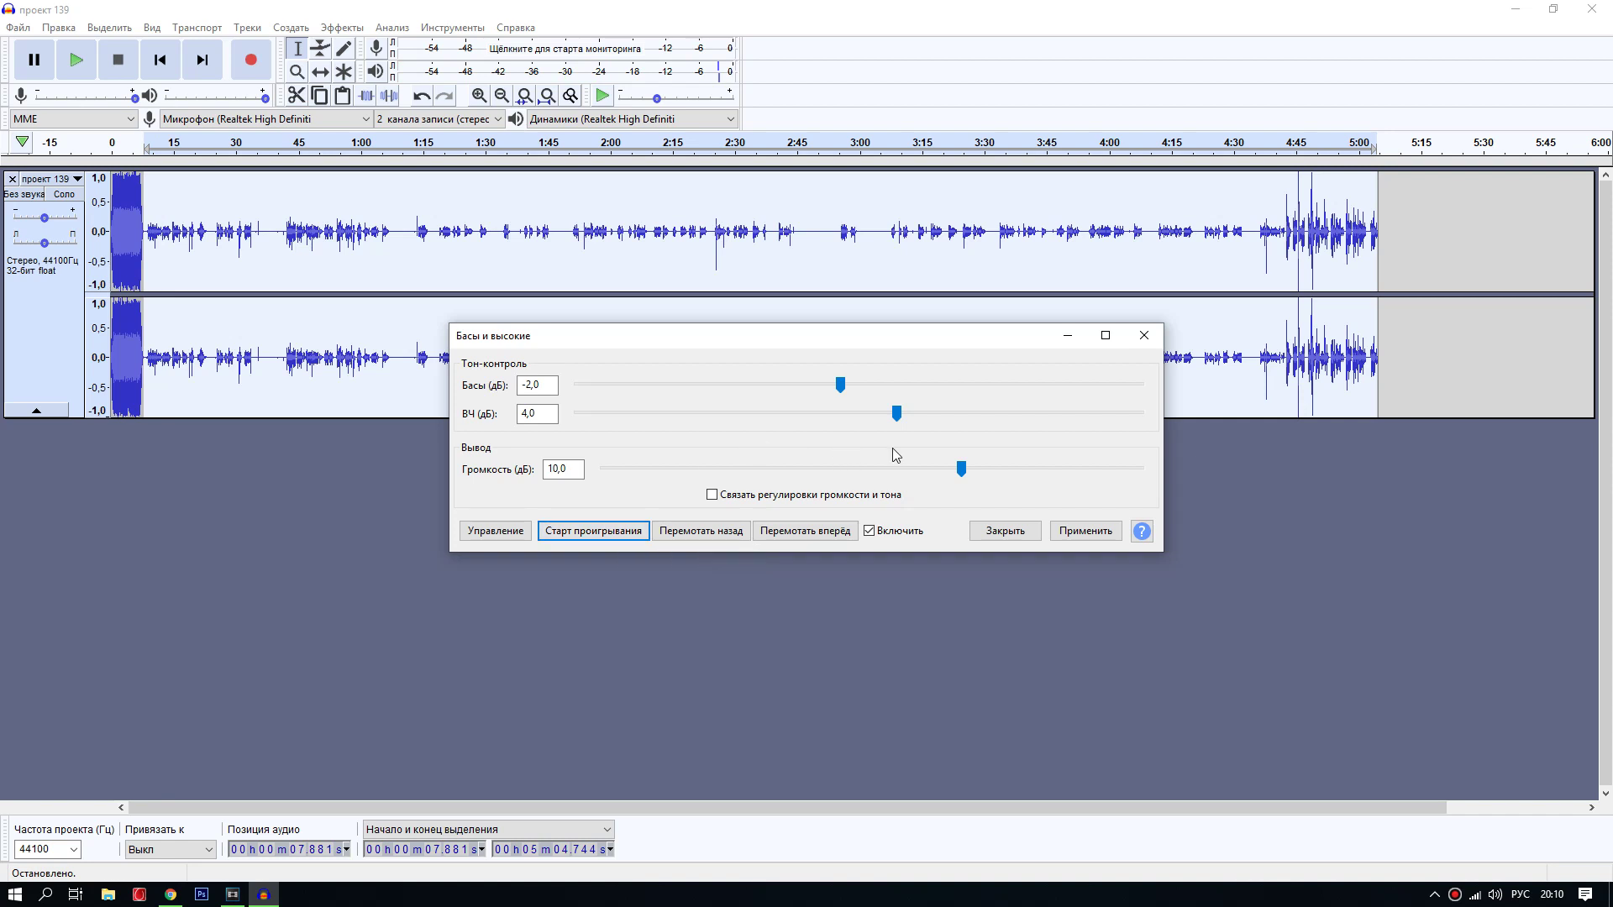
{"action": "left_click", "coordinate": [1084, 533]}
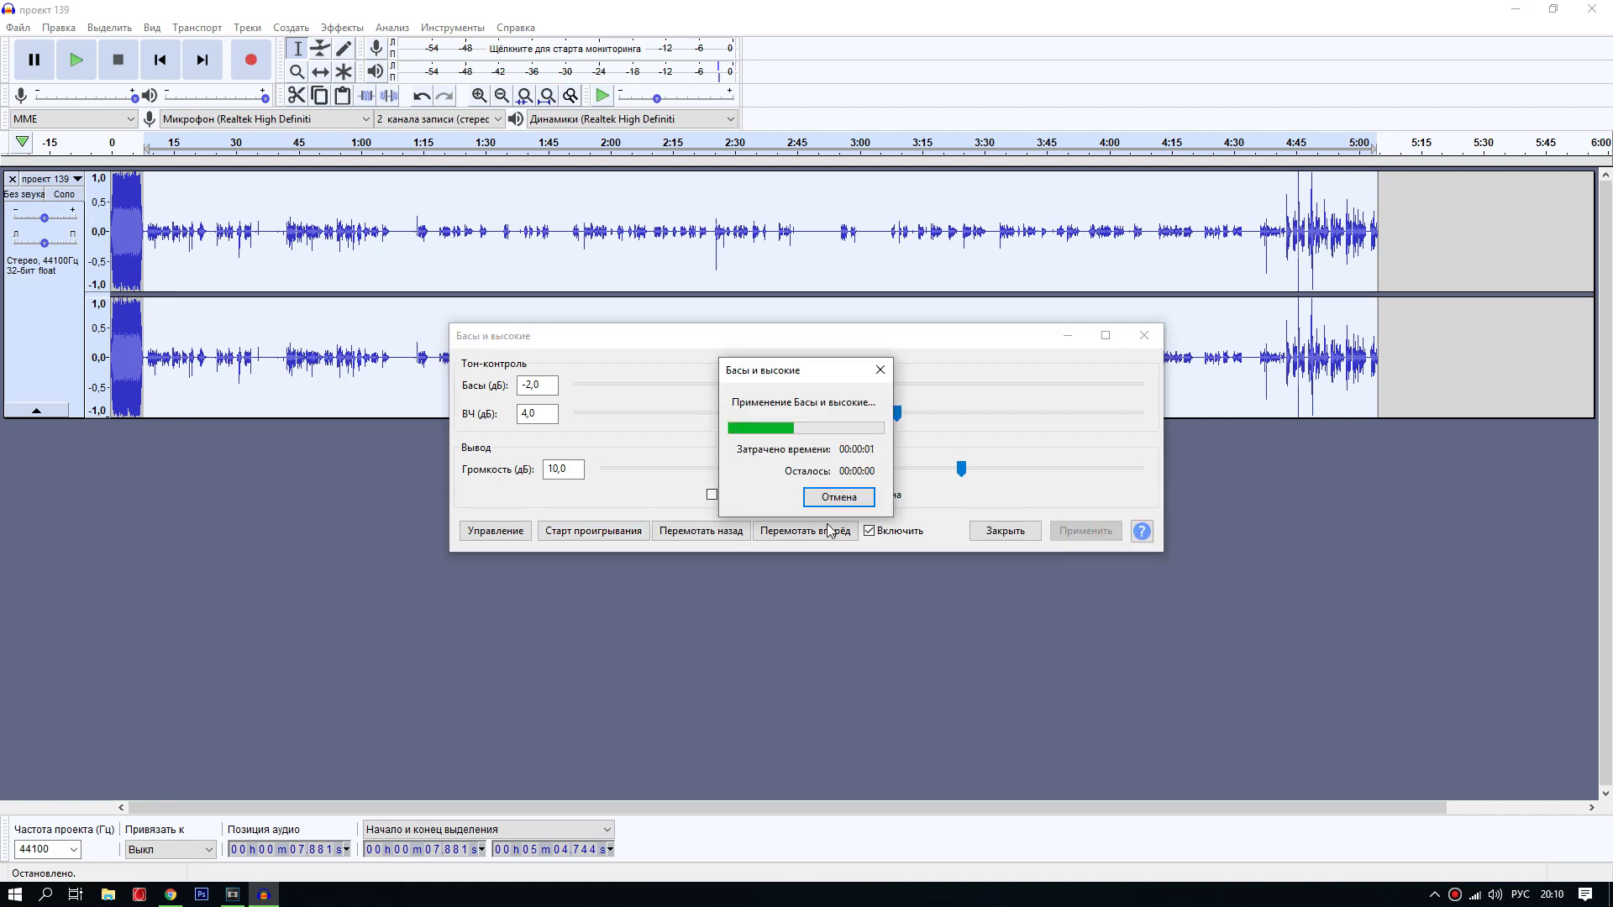
{"action": "left_click", "coordinate": [1006, 533]}
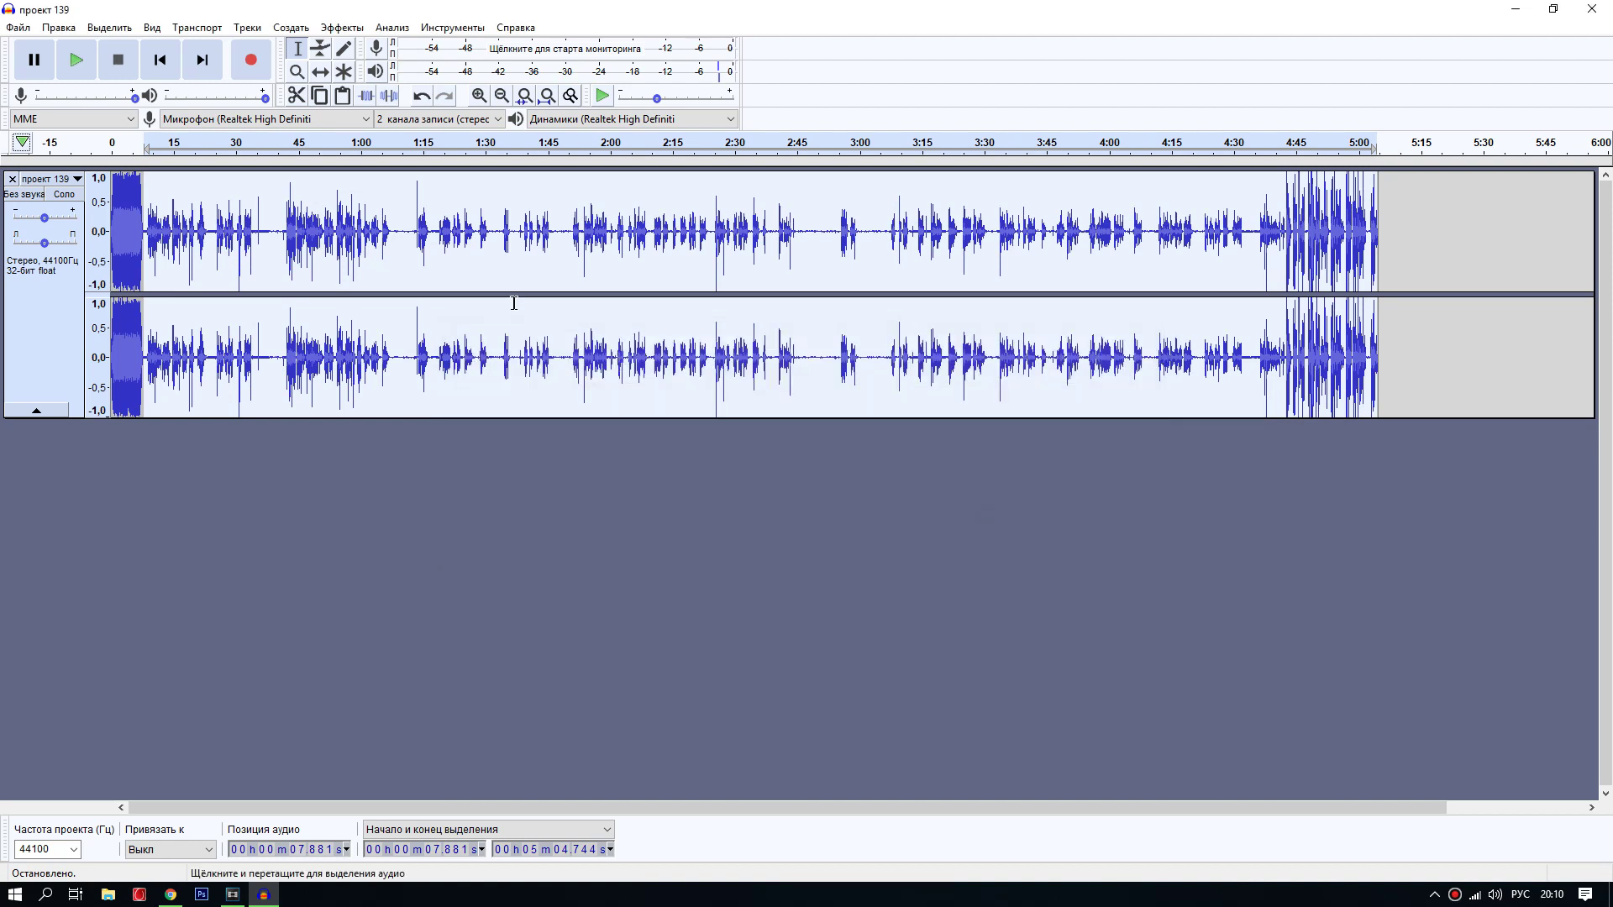
Step: Apply the Compressor to the selection with a -20 dB threshold, -45 dB noise floor and 2:1 ratio
{"action": "left_click", "coordinate": [349, 30]}
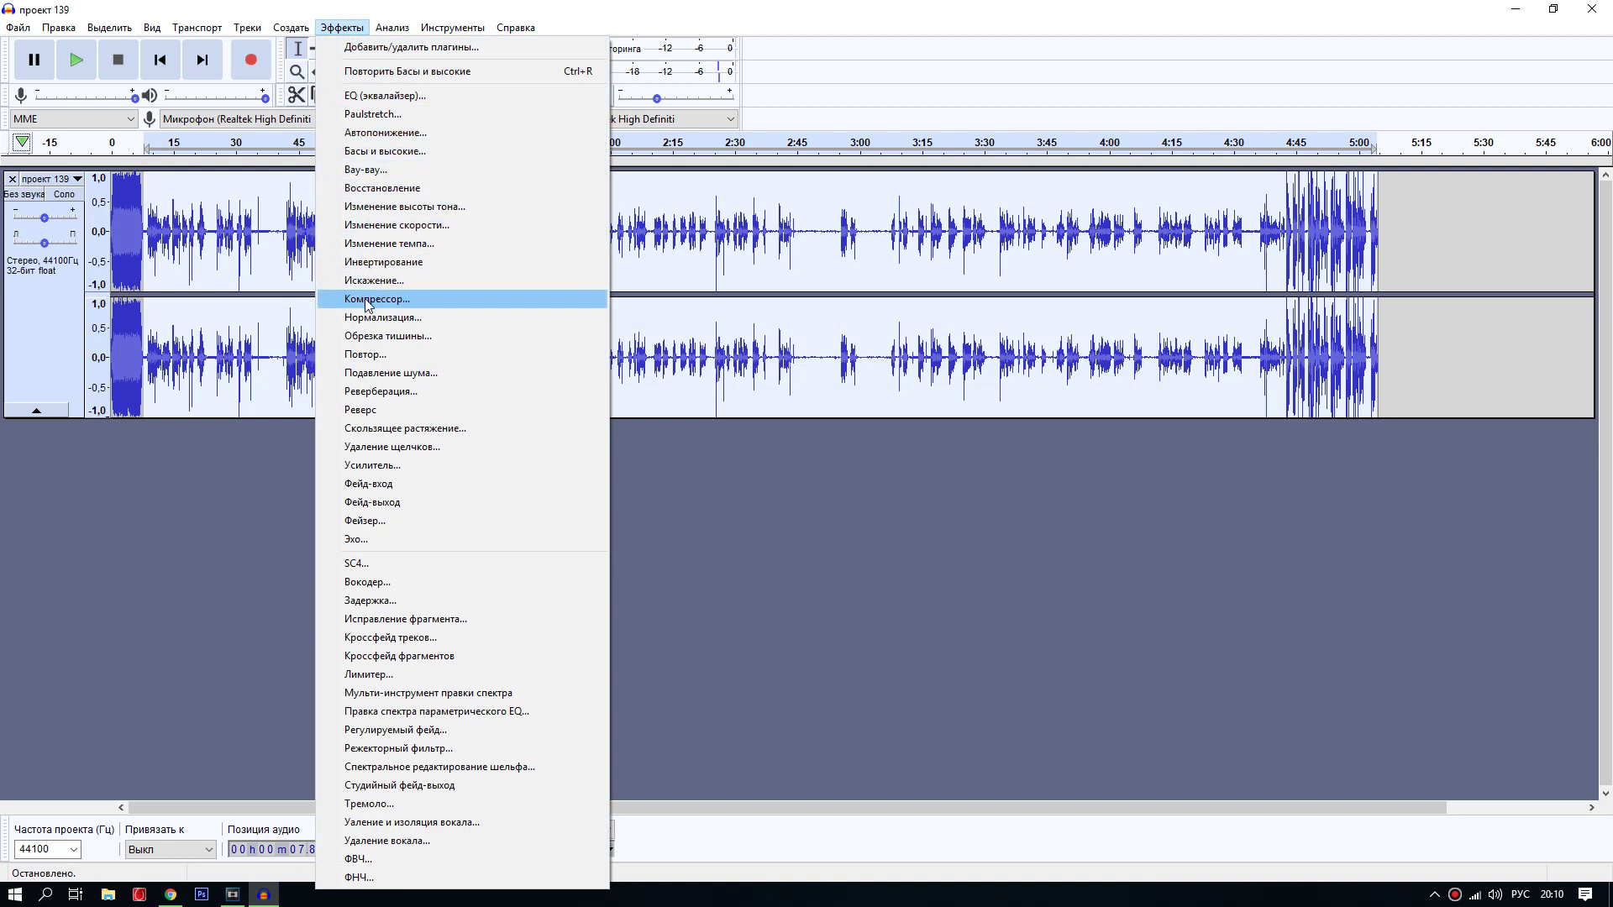
{"action": "left_click", "coordinate": [367, 305]}
{"action": "left_click_drag", "start_coordinate": [711, 234], "coordinate": [679, 242]}
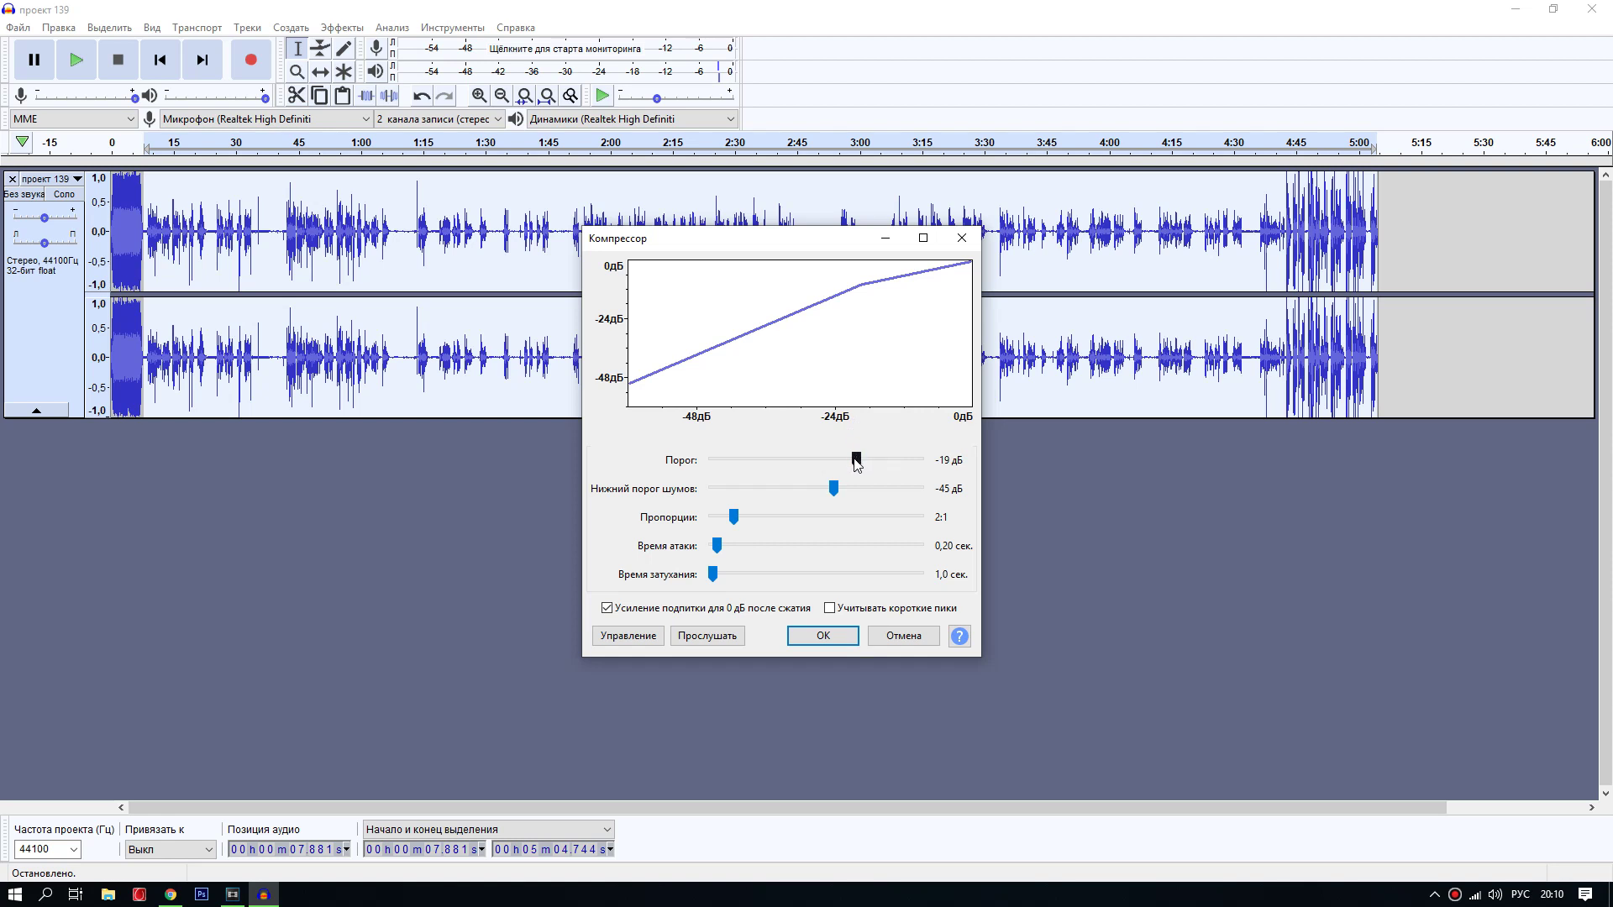
{"action": "left_click_drag", "start_coordinate": [853, 458], "coordinate": [850, 457]}
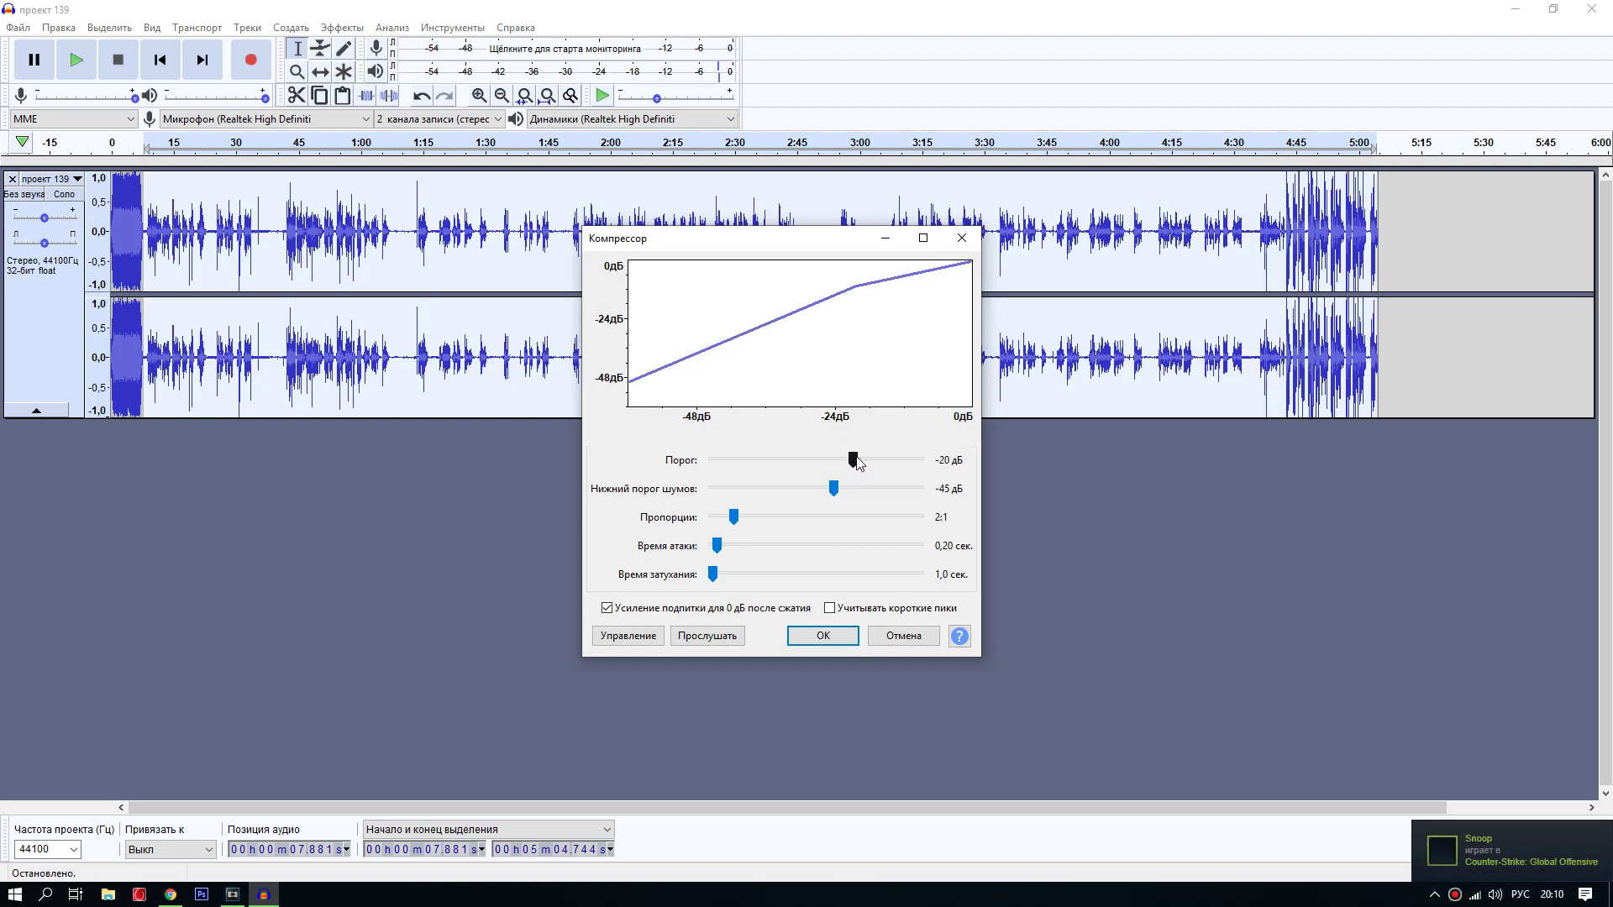
{"action": "left_click", "coordinate": [811, 642]}
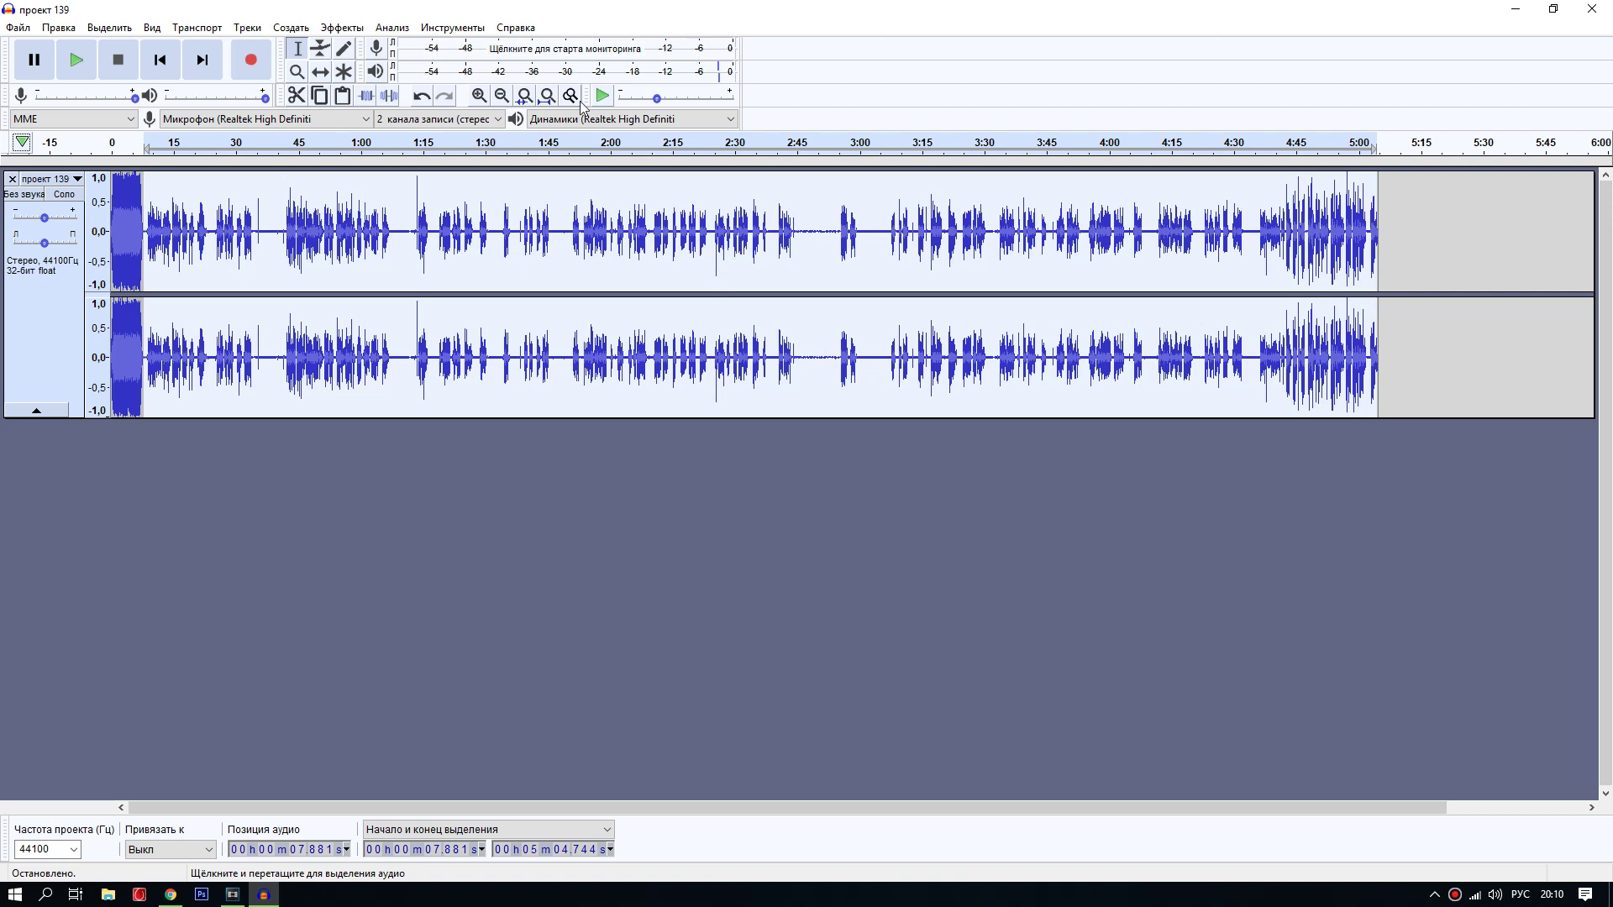
Step: Normalize the selection's peak amplitude to -1.0 dB with DC offset removal enabled and the stereo channels processed together
{"action": "left_click", "coordinate": [345, 31]}
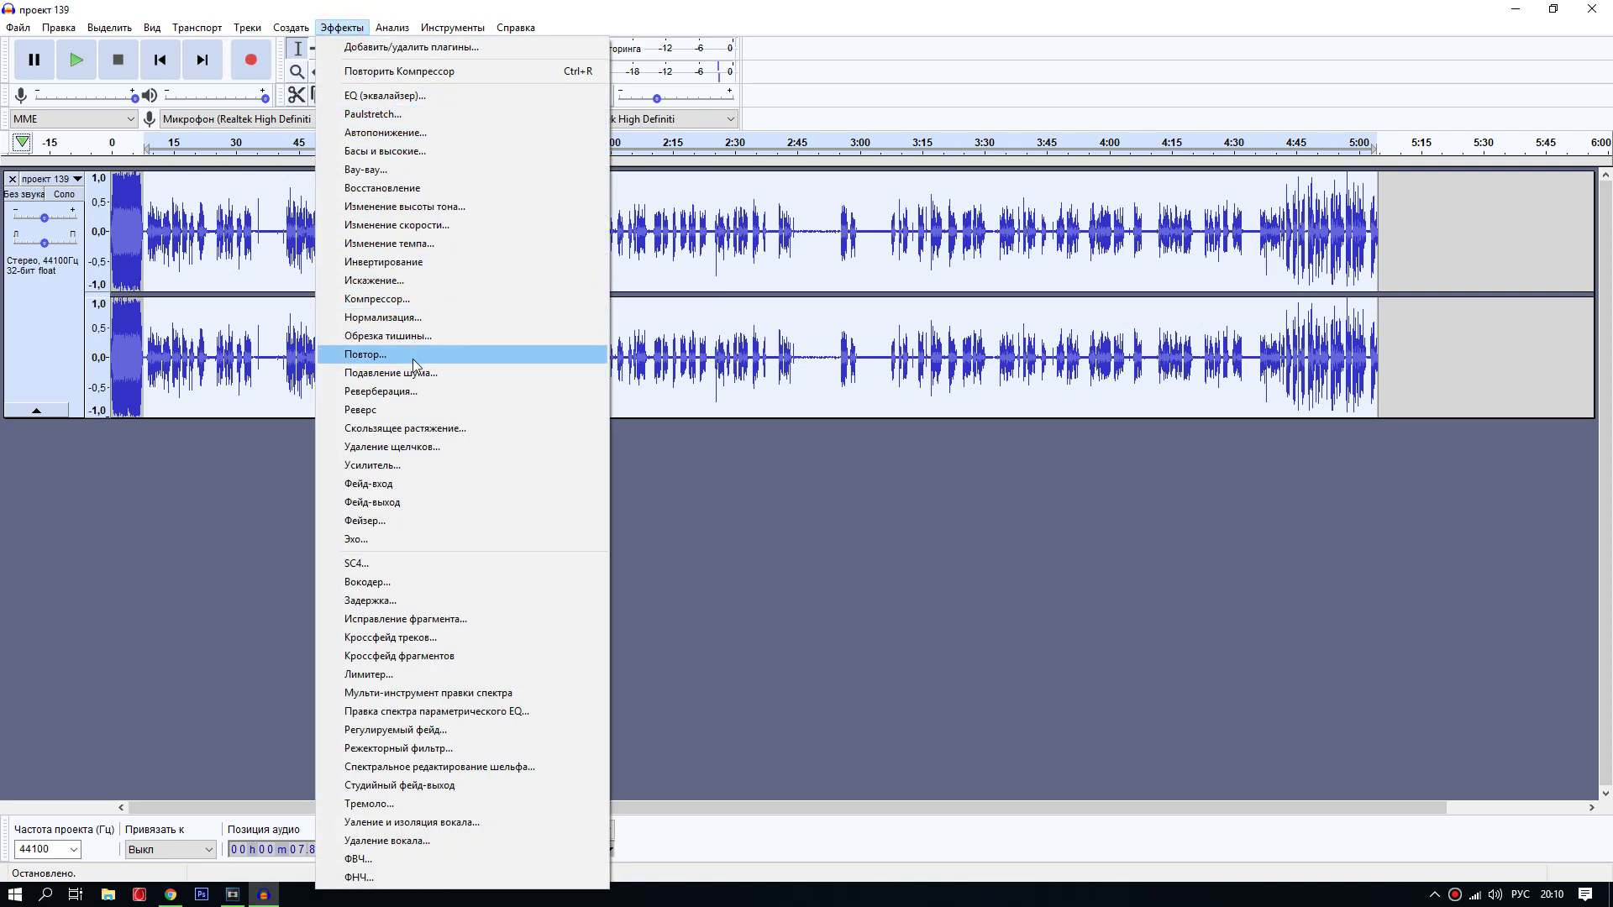
{"action": "left_click", "coordinate": [367, 317]}
{"action": "left_click", "coordinate": [855, 426]}
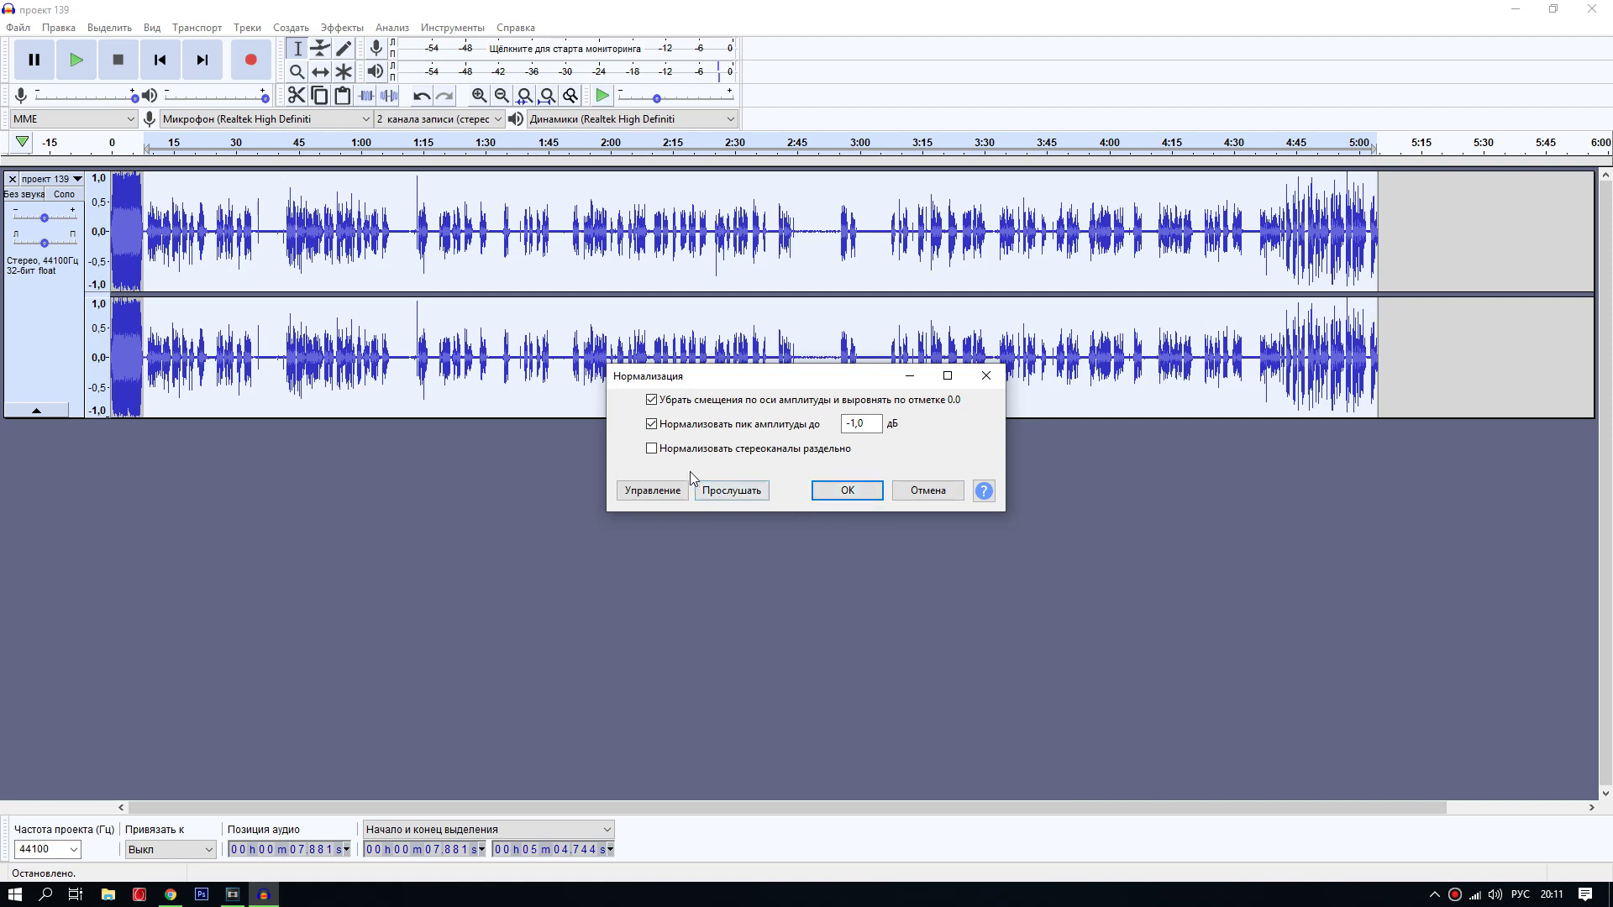
{"action": "left_click", "coordinate": [845, 499]}
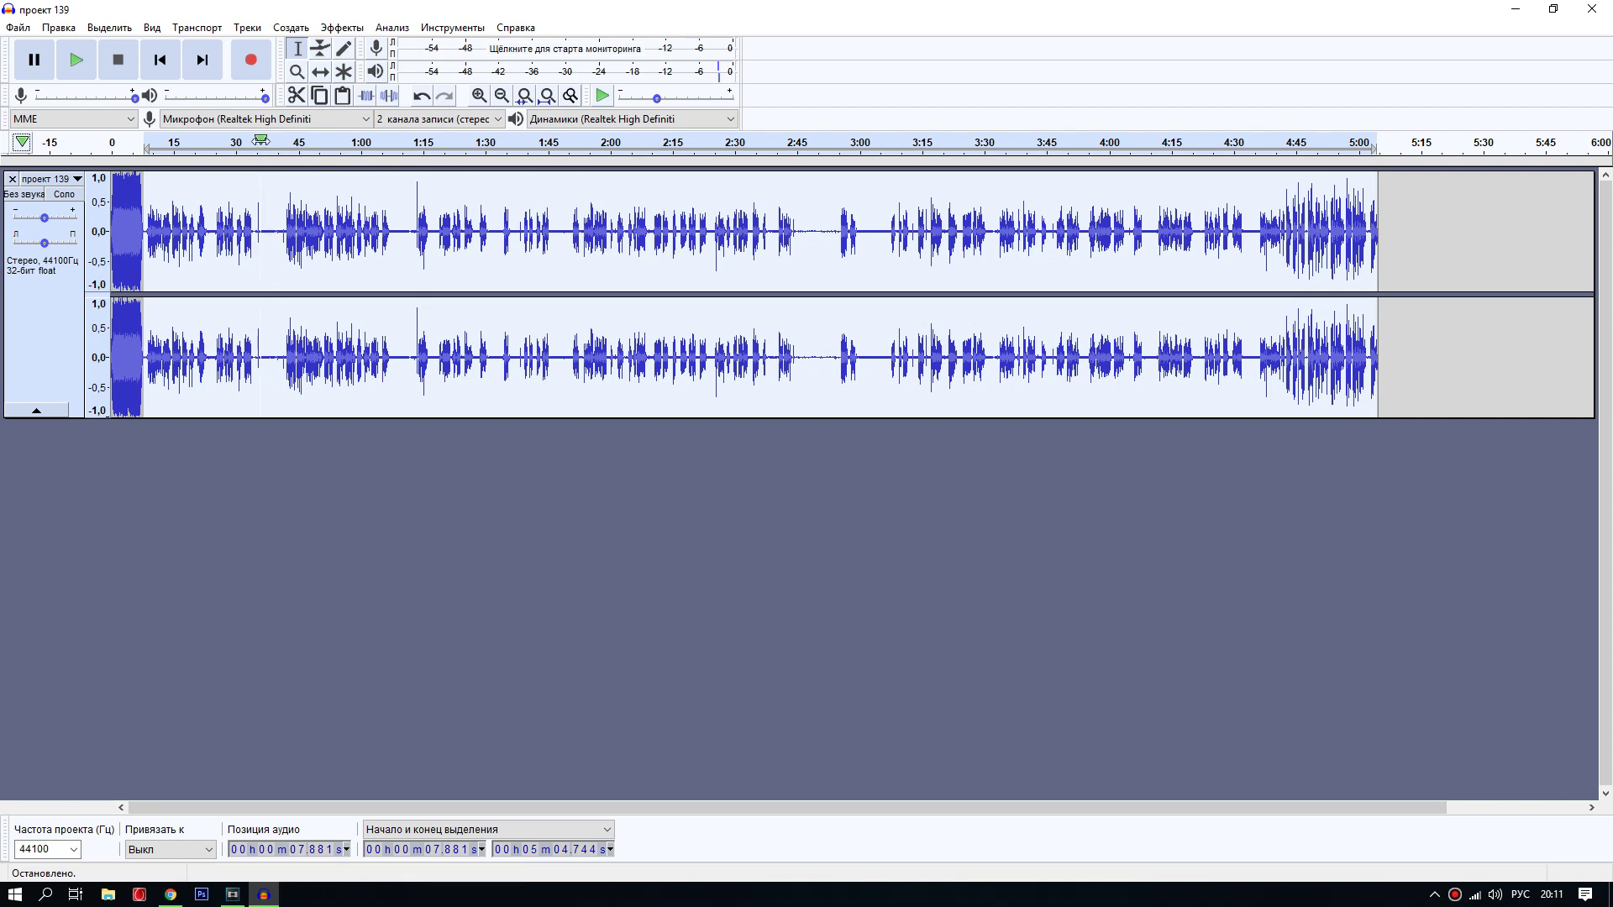
Step: Capture a new noise profile from the quiet pause between about 36.2 s and 40.8 s
{"action": "left_click", "coordinate": [267, 210]}
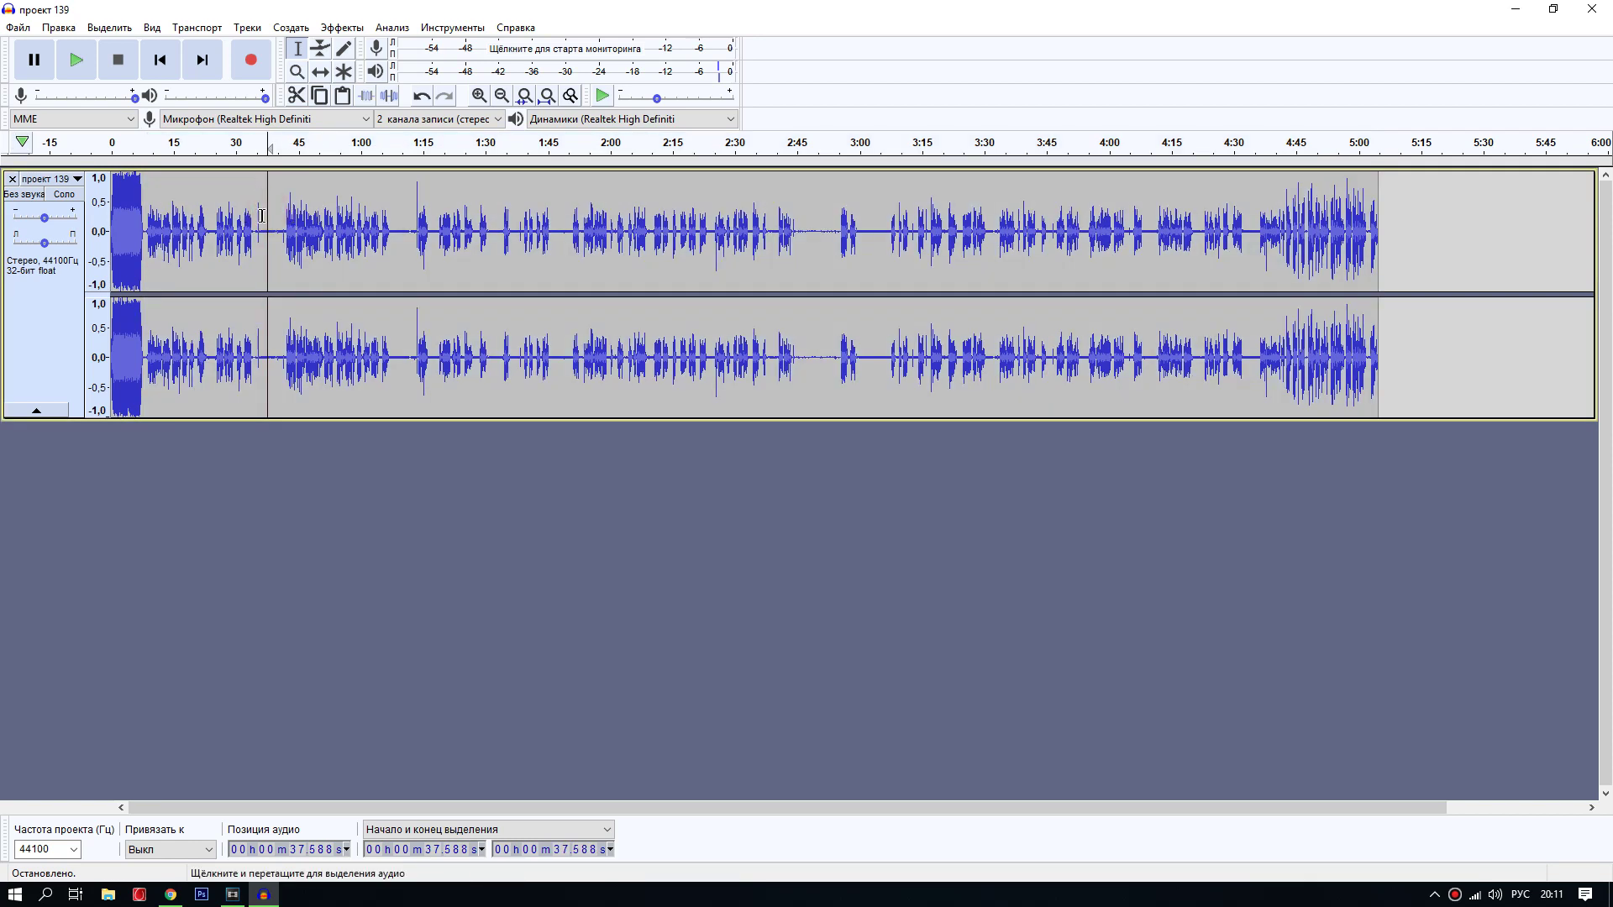
{"action": "left_click_drag", "start_coordinate": [262, 214], "coordinate": [280, 218]}
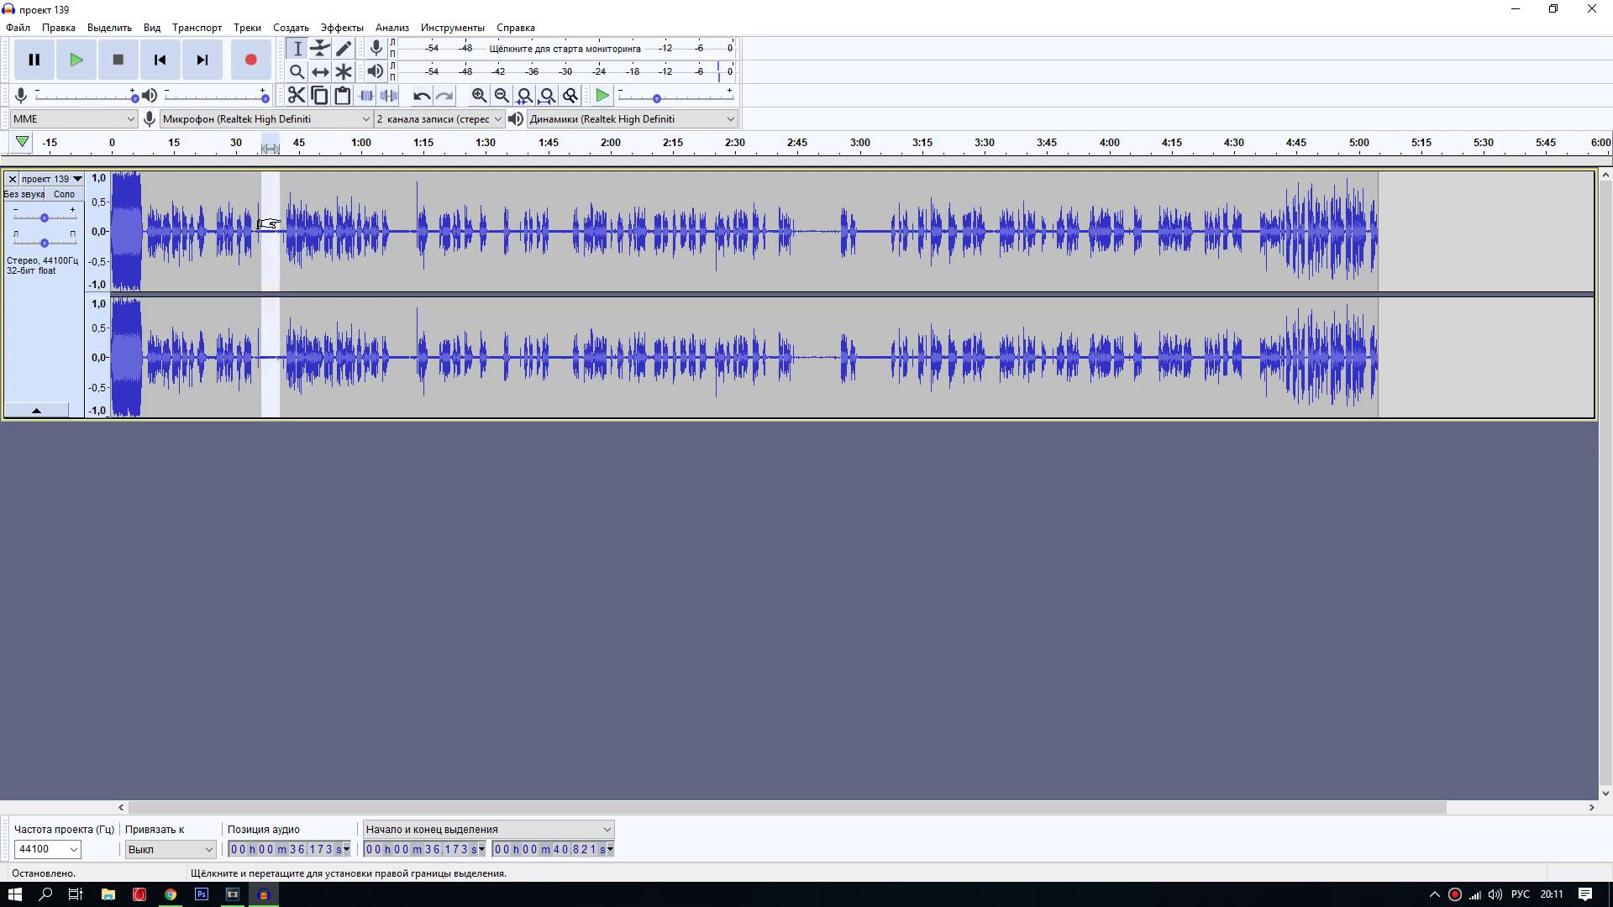
{"action": "left_click", "coordinate": [341, 26]}
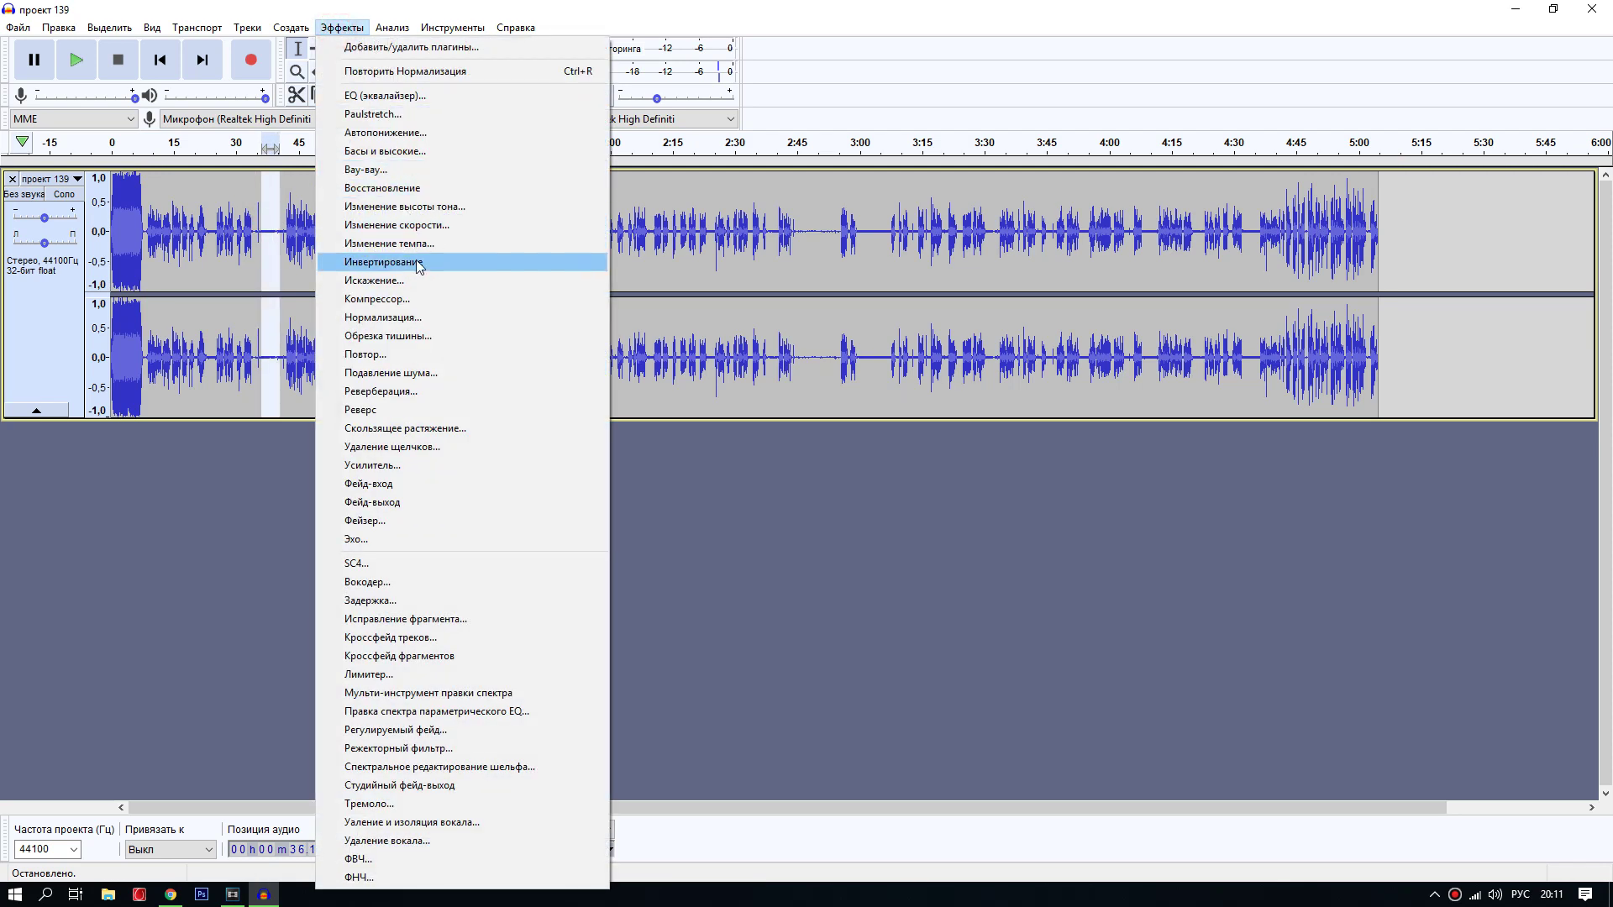
{"action": "left_click", "coordinate": [417, 372]}
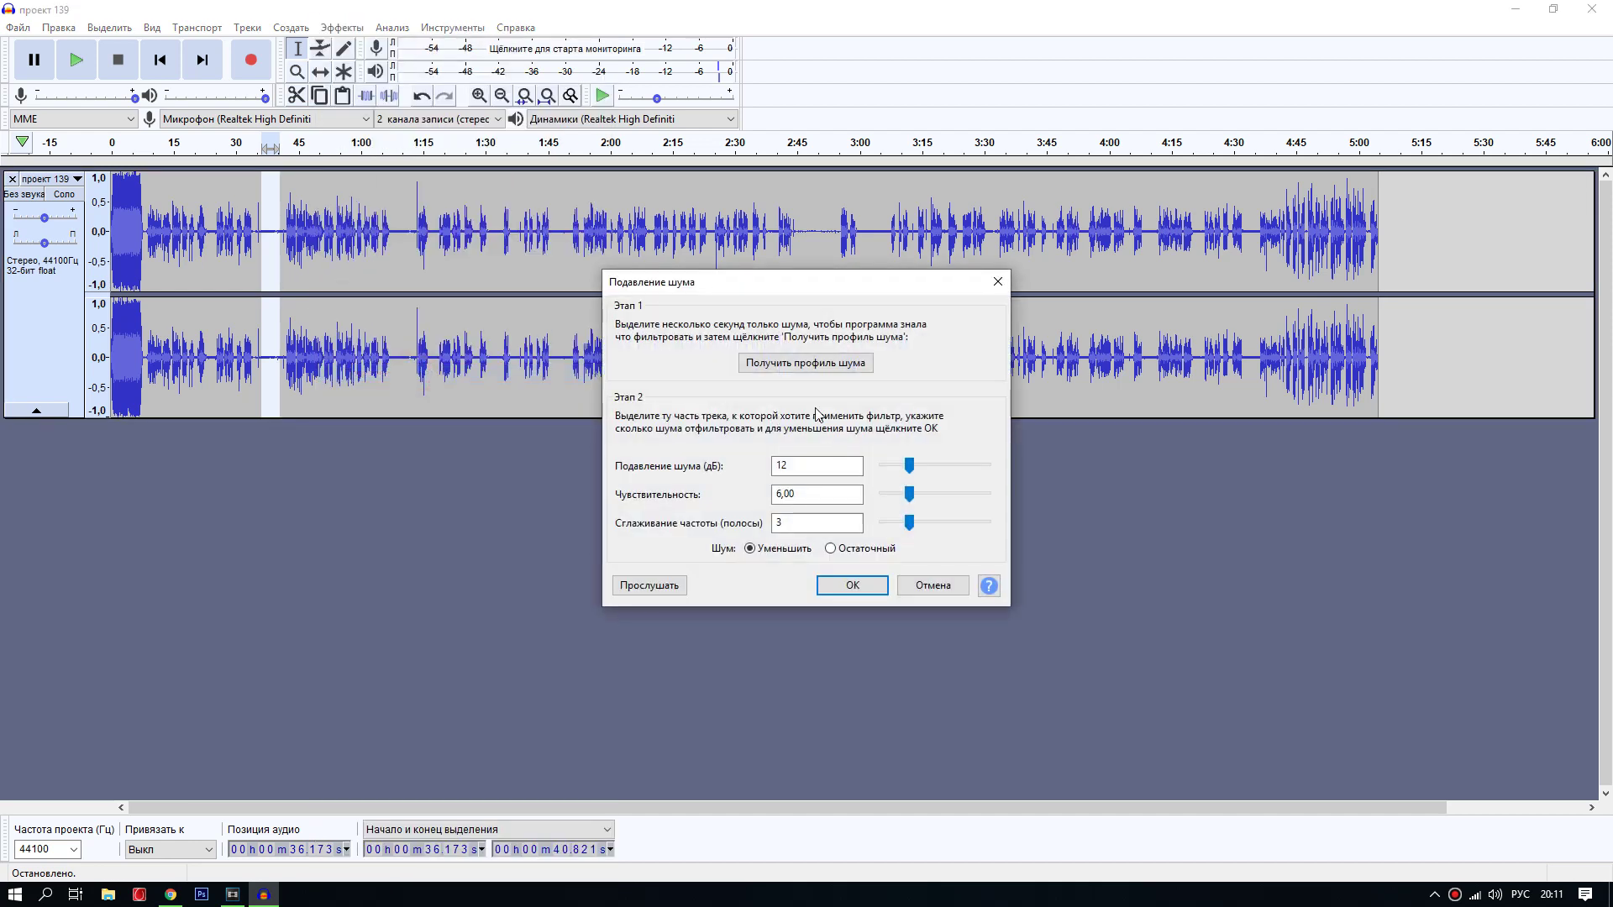
{"action": "left_click", "coordinate": [794, 364]}
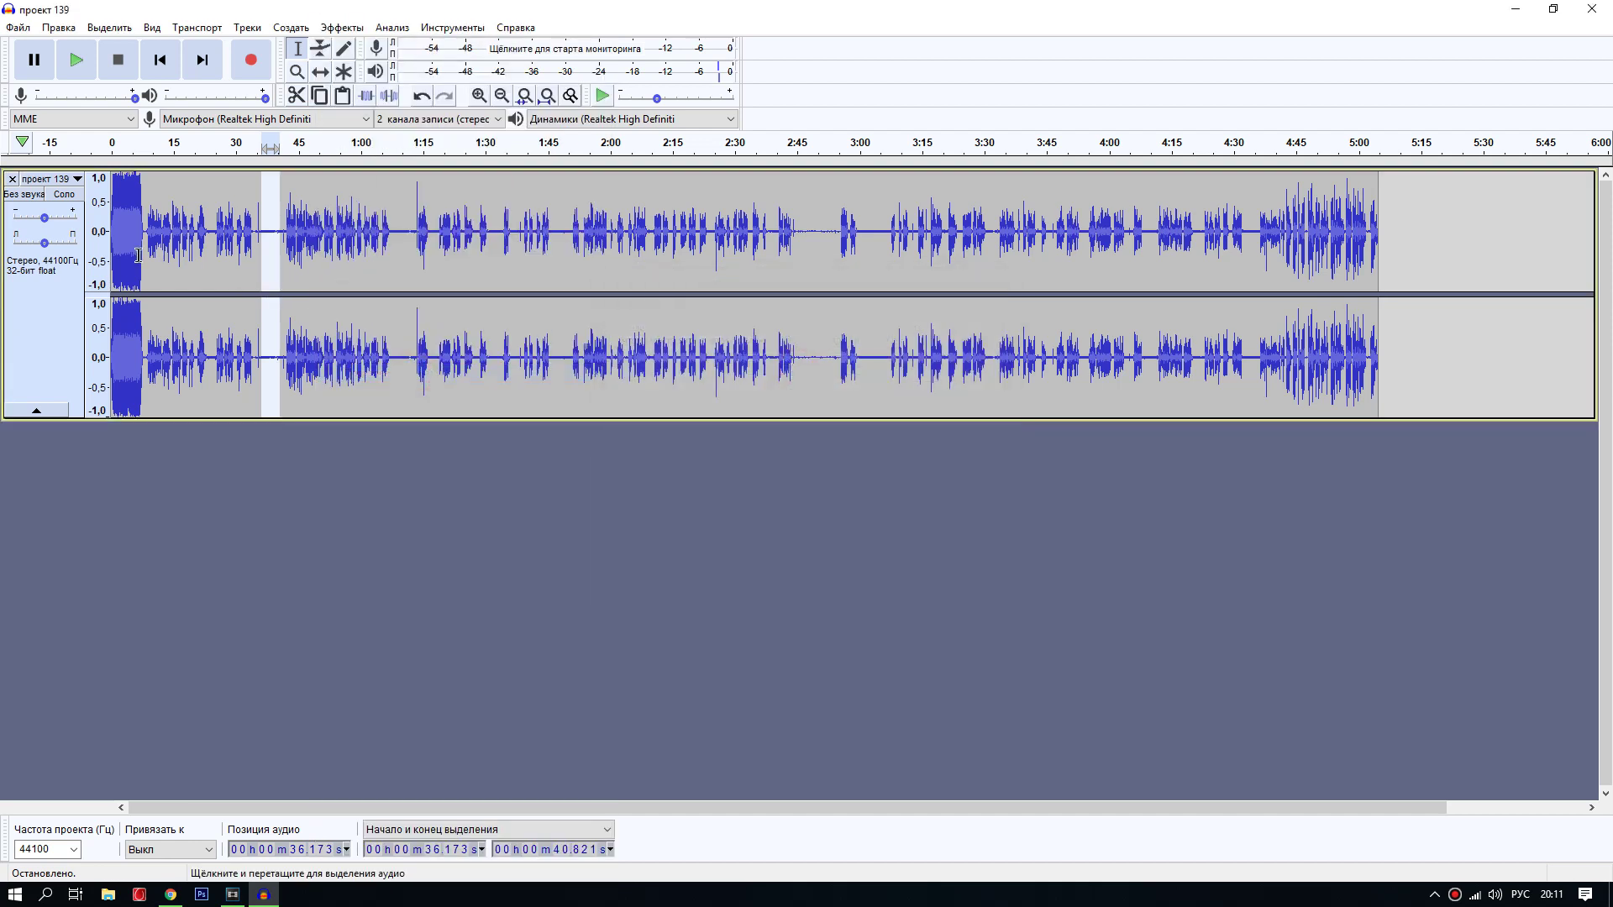
Step: Repeat the last Noise Reduction on the audio from about 8.1 s to the track's end
{"action": "left_click_drag", "start_coordinate": [144, 227], "coordinate": [1377, 294]}
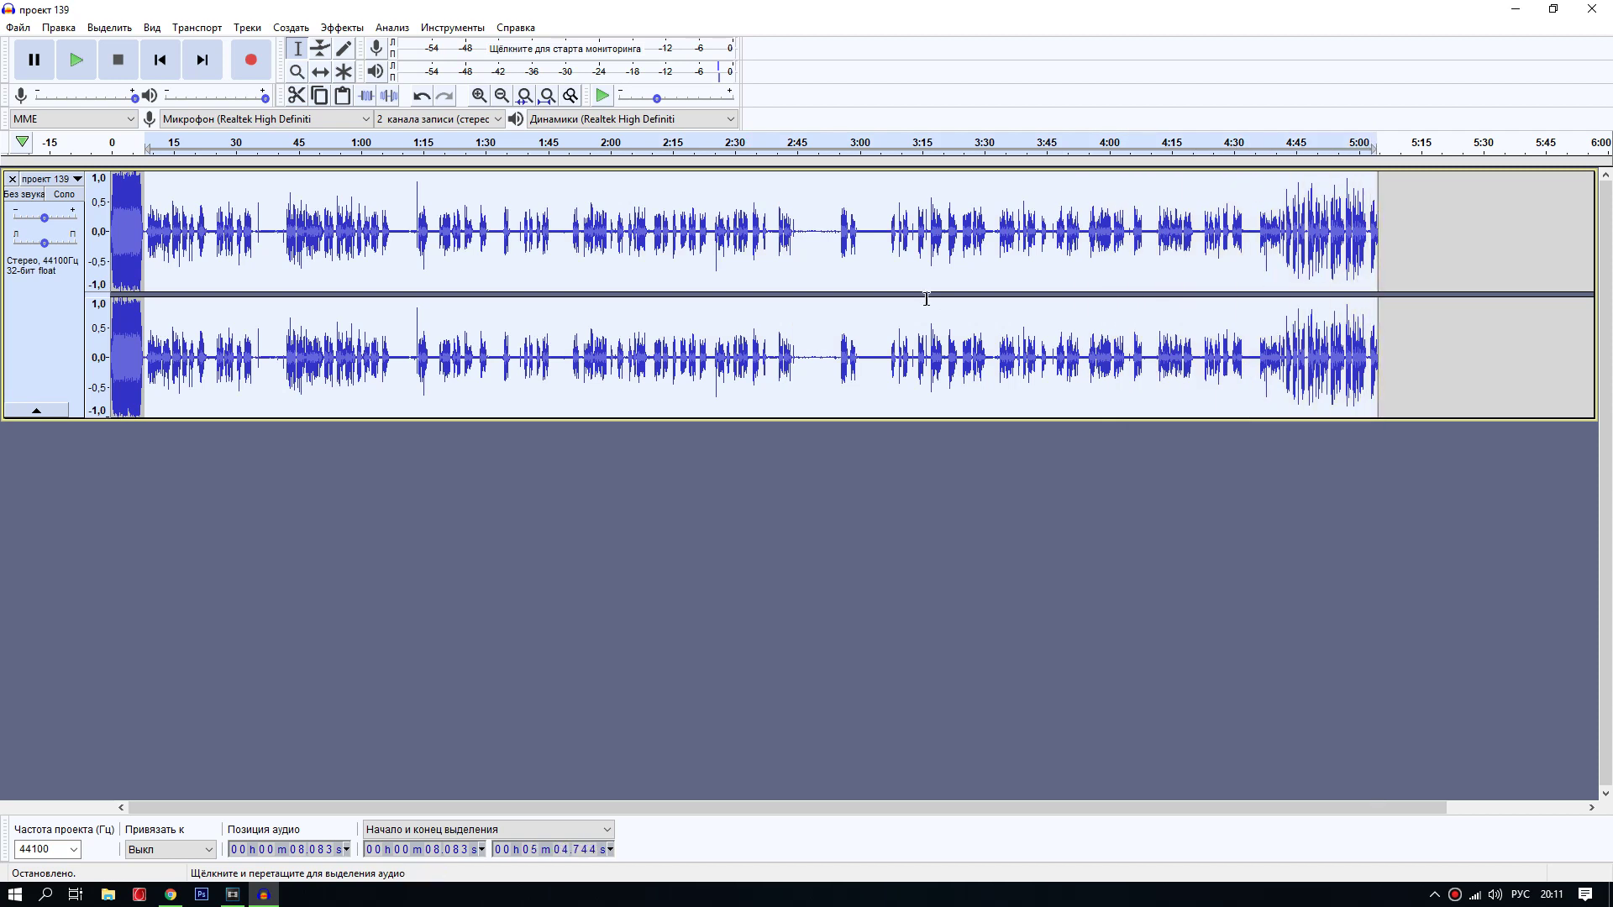
{"action": "left_click", "coordinate": [339, 28]}
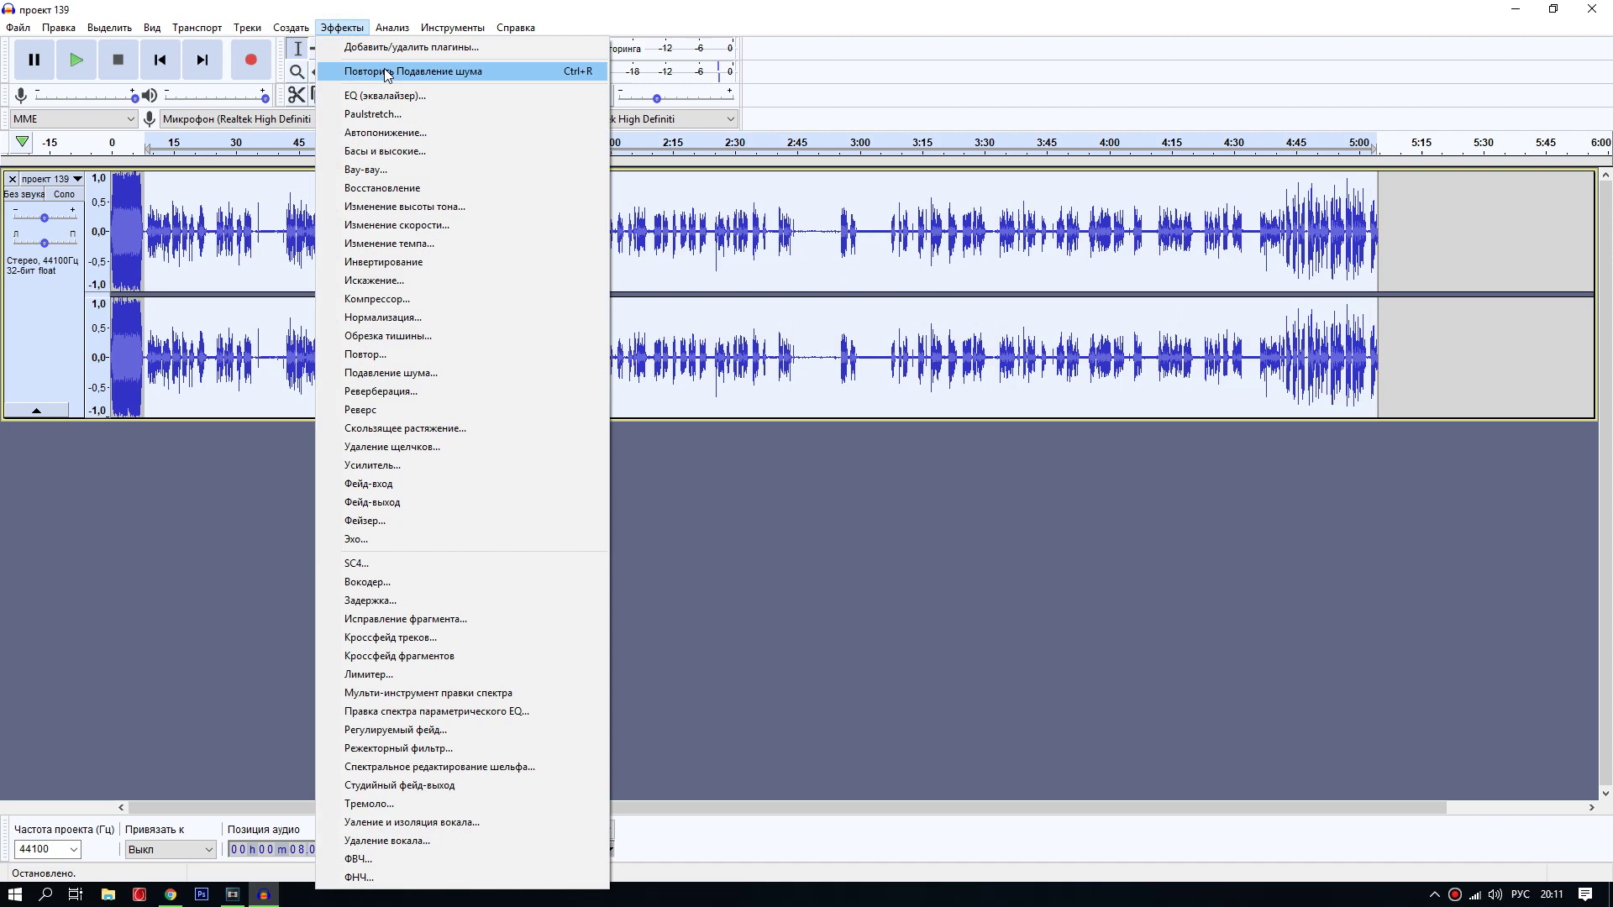
{"action": "left_click", "coordinate": [388, 74]}
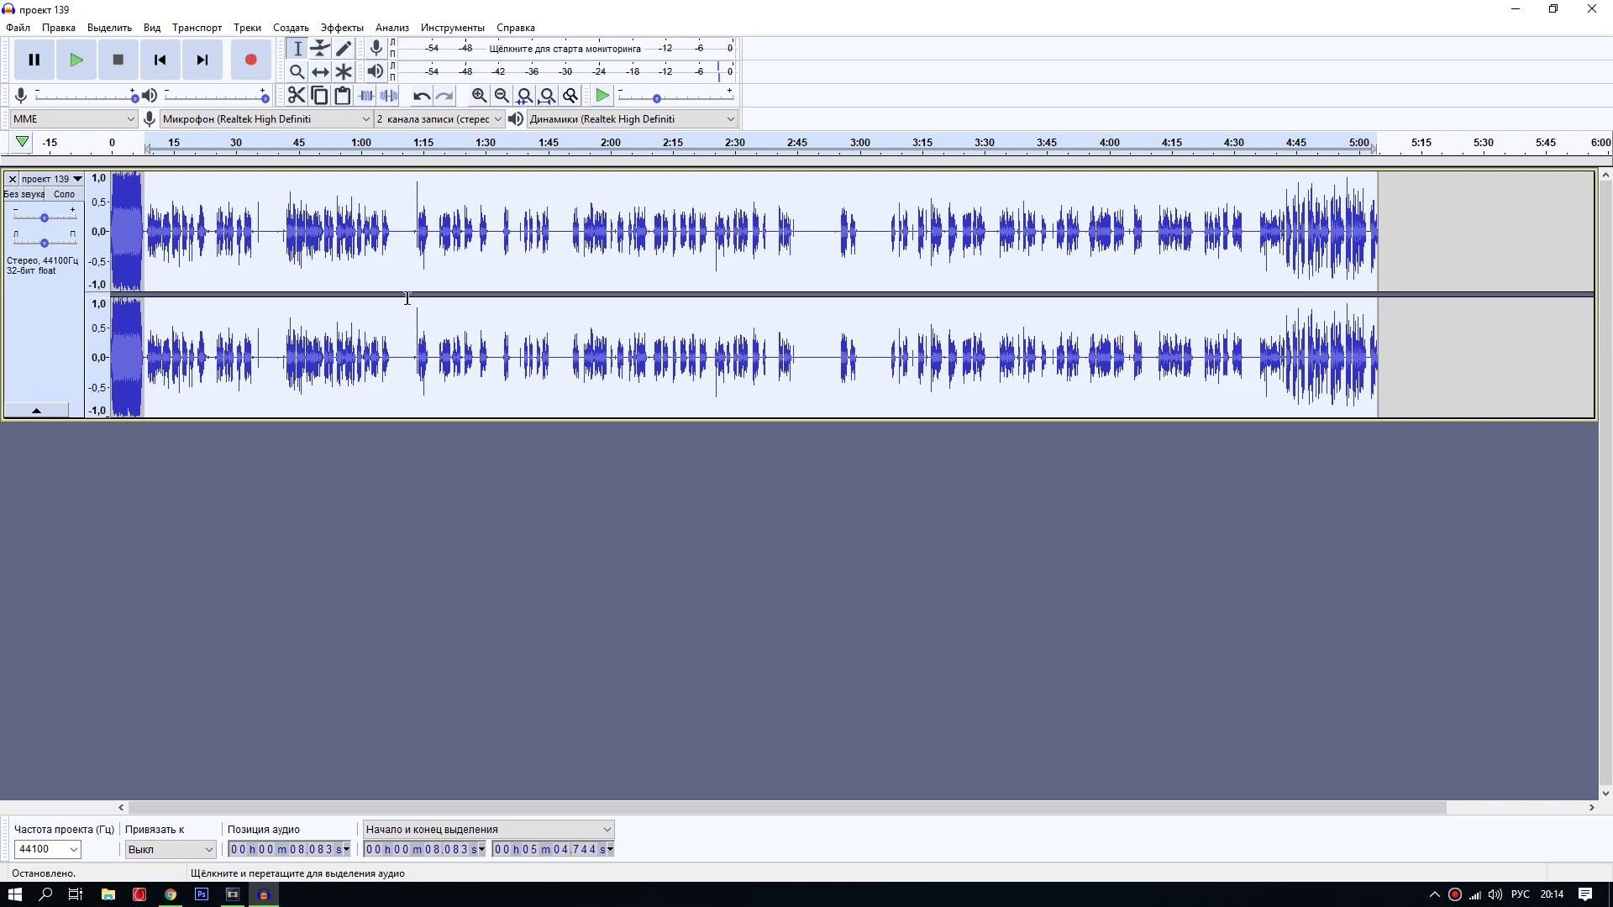
Step: Export the audio as an MP3 named "проект 139.1" to the desktop, replacing the existing file
{"action": "left_click", "coordinate": [19, 27]}
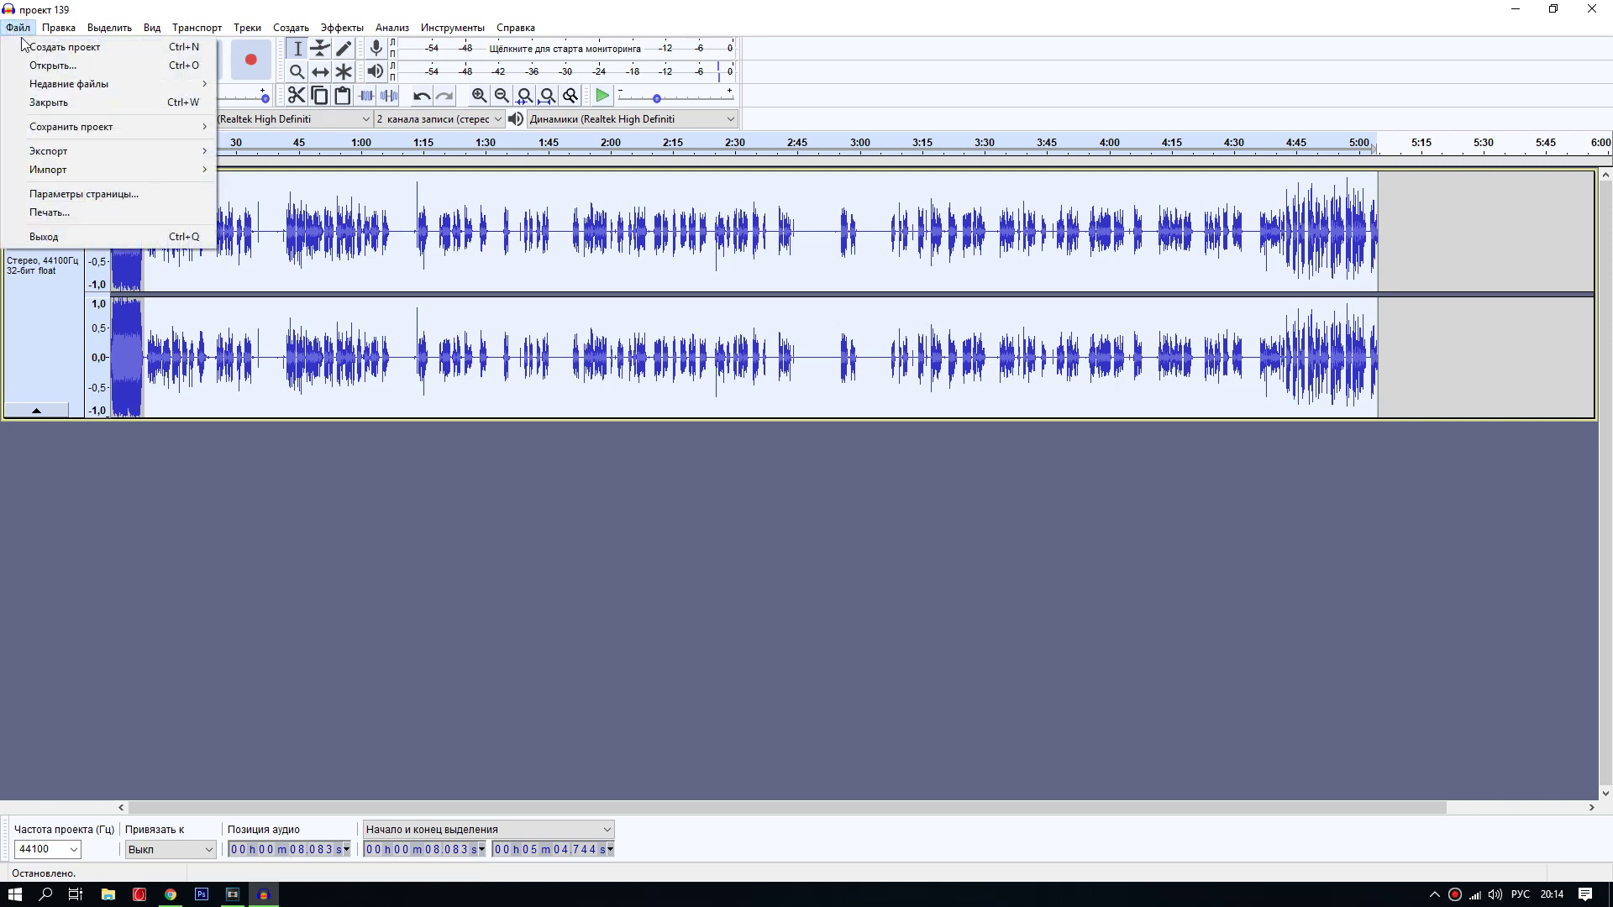
{"action": "mouse_move", "coordinate": [90, 154]}
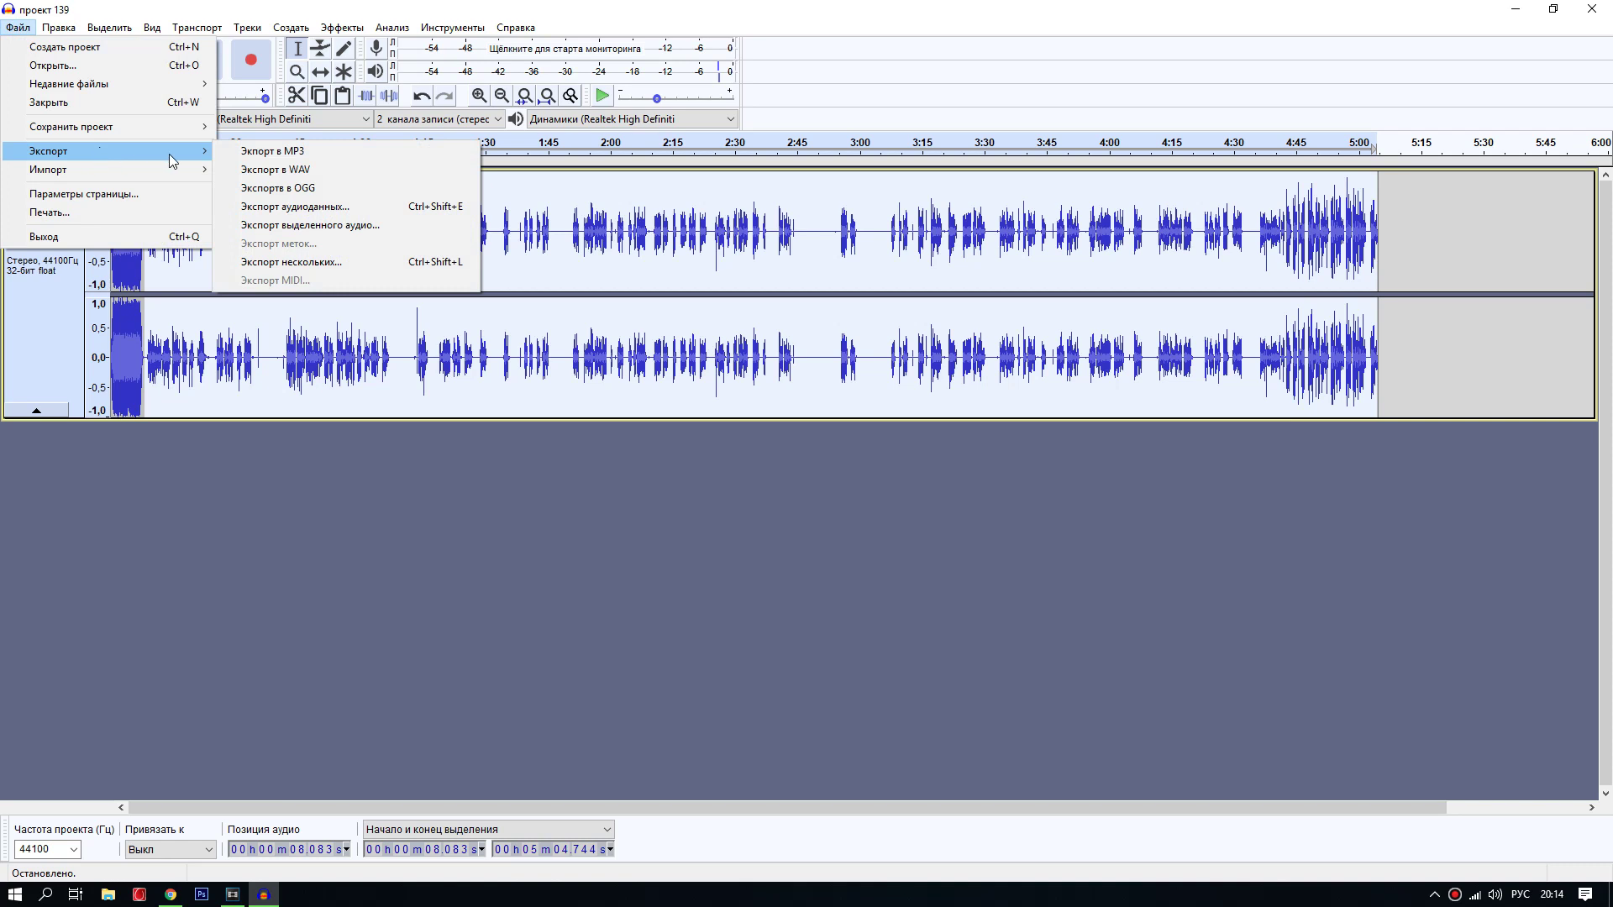
{"action": "left_click", "coordinate": [290, 153]}
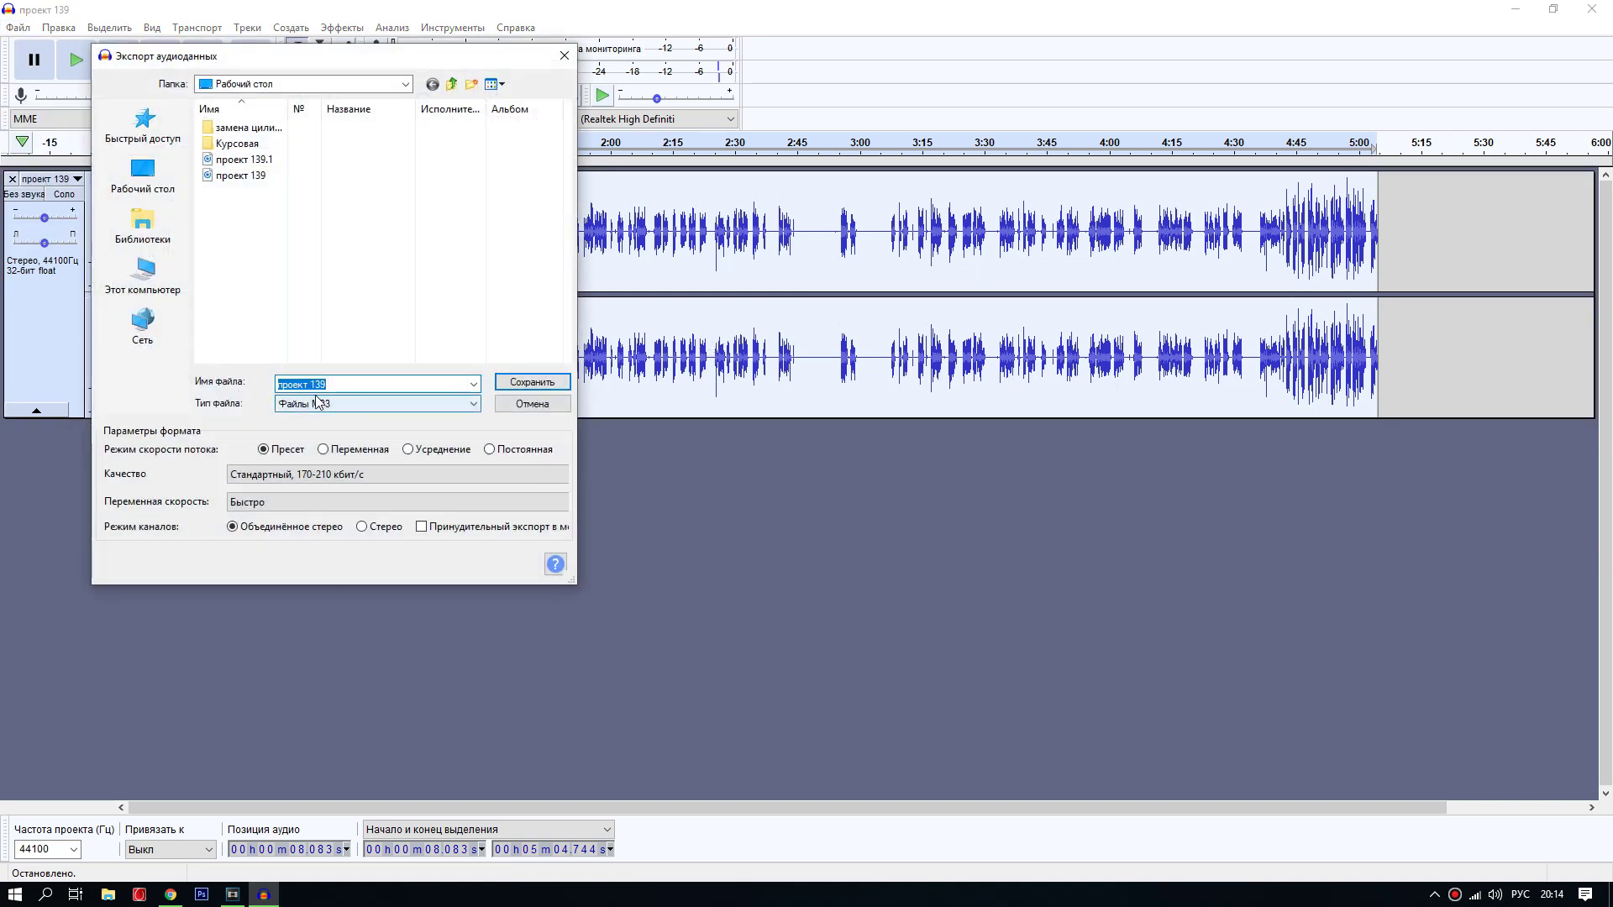
{"action": "left_click", "coordinate": [332, 384]}
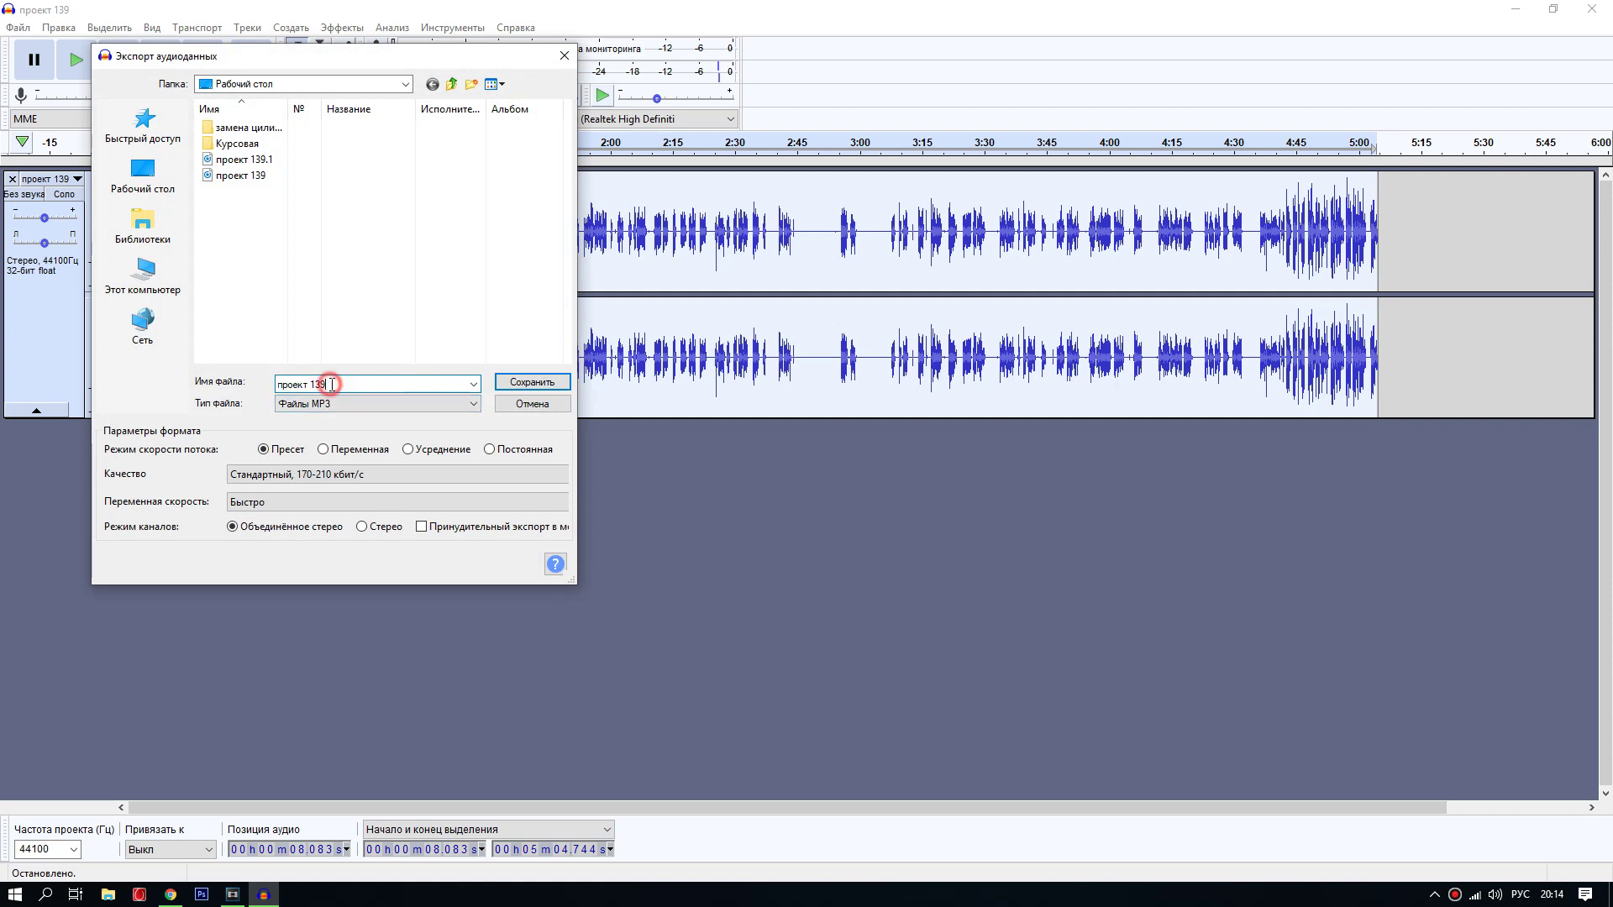
{"action": "type", "text": "."}
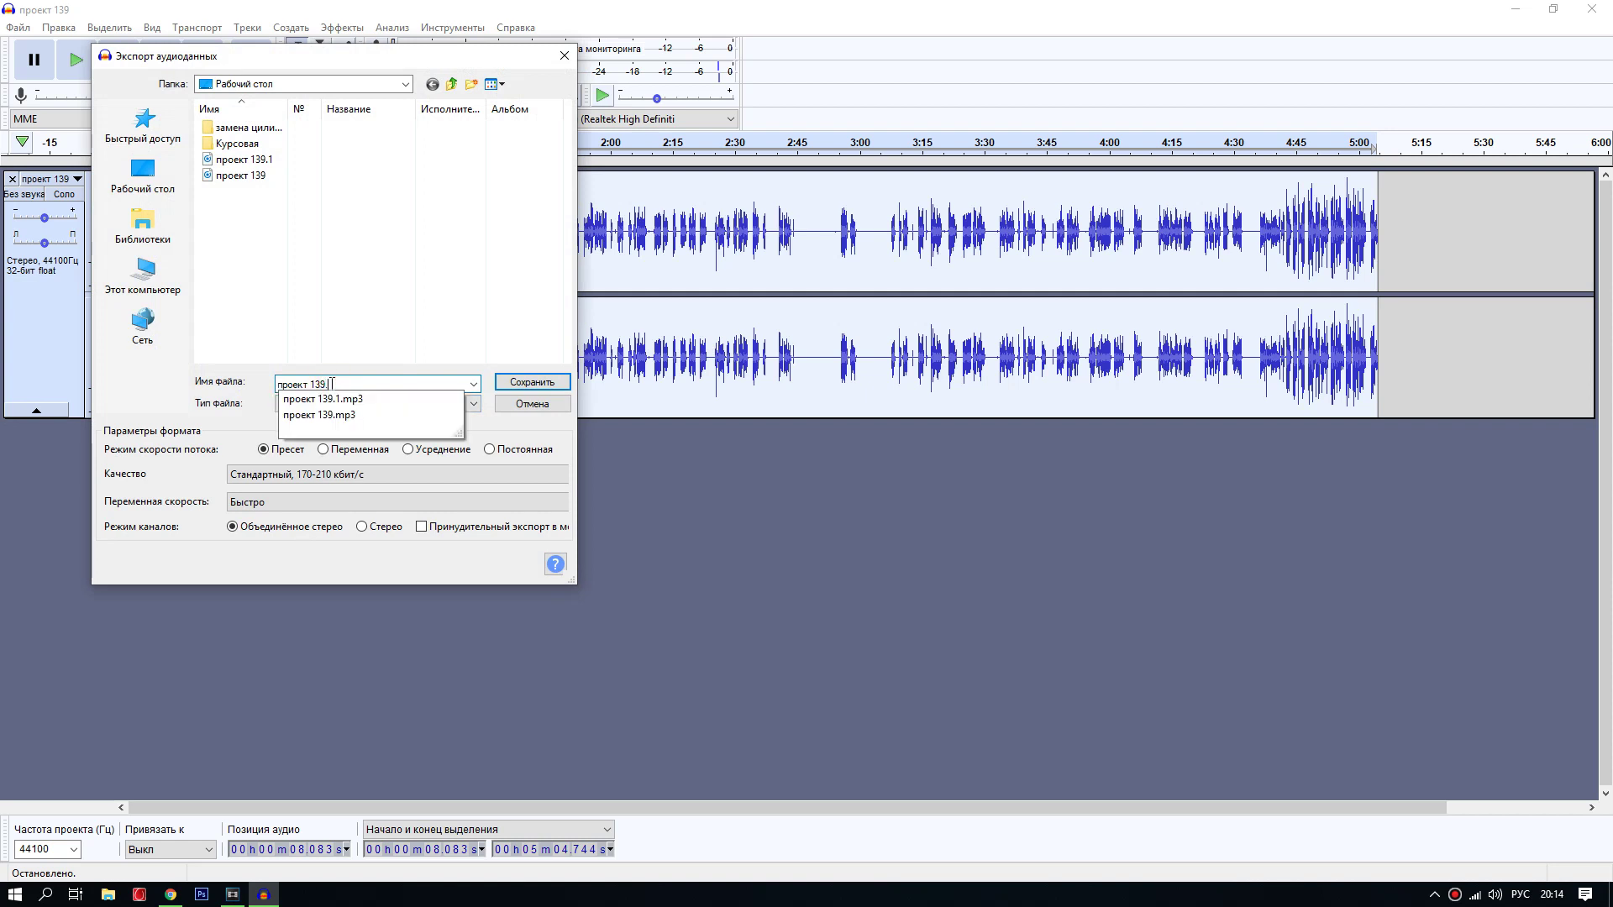
{"action": "type", "text": "1"}
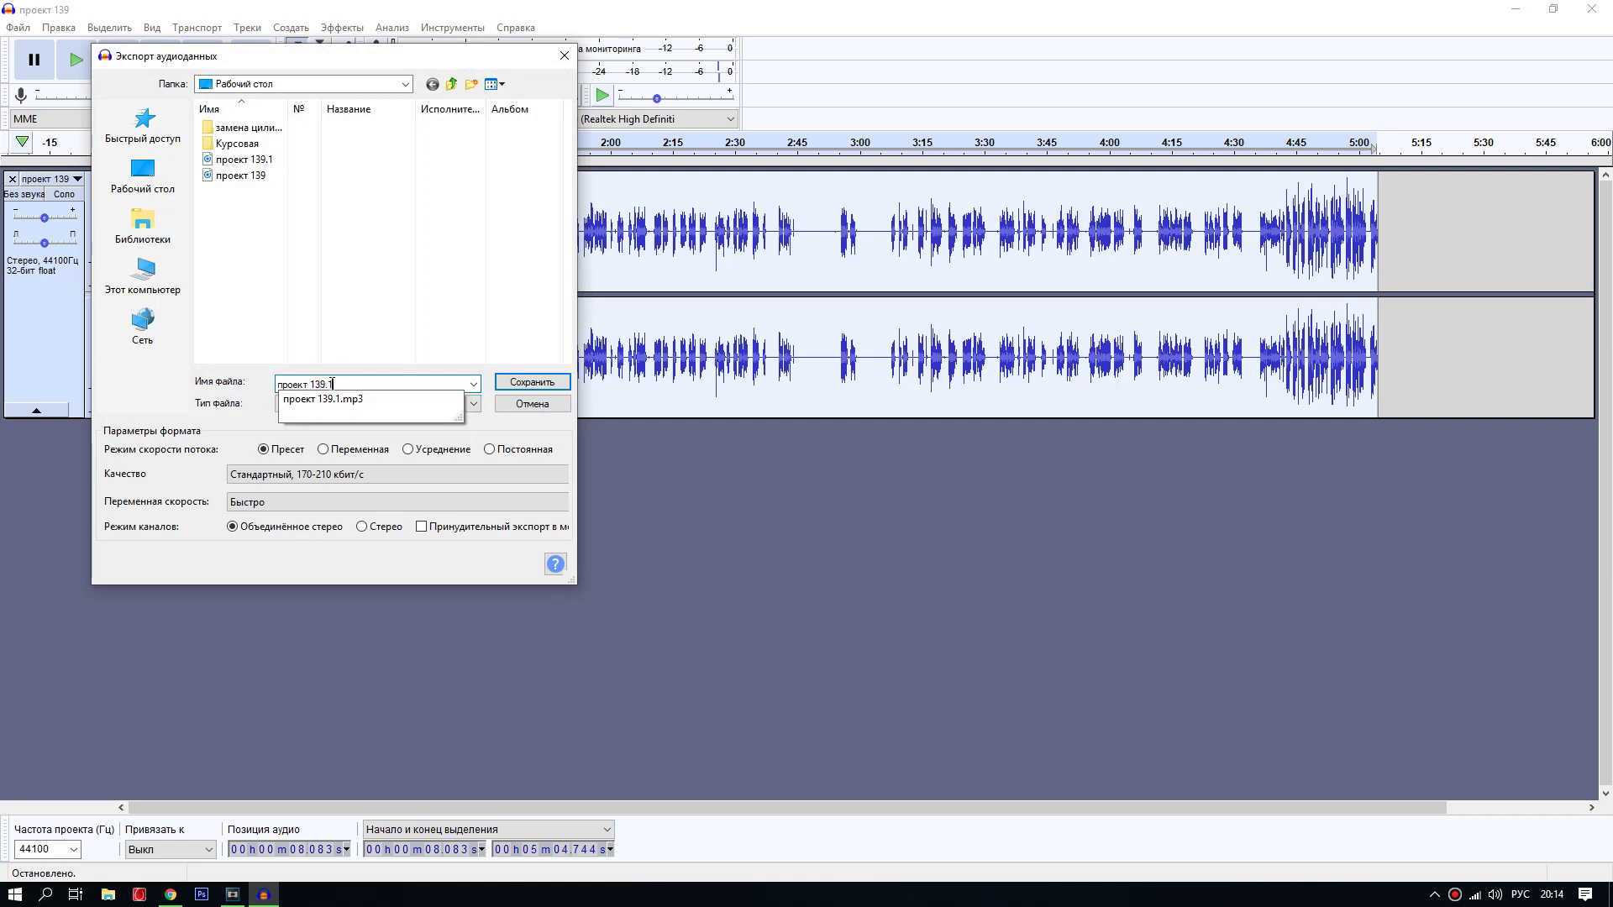
{"action": "left_click", "coordinate": [408, 314]}
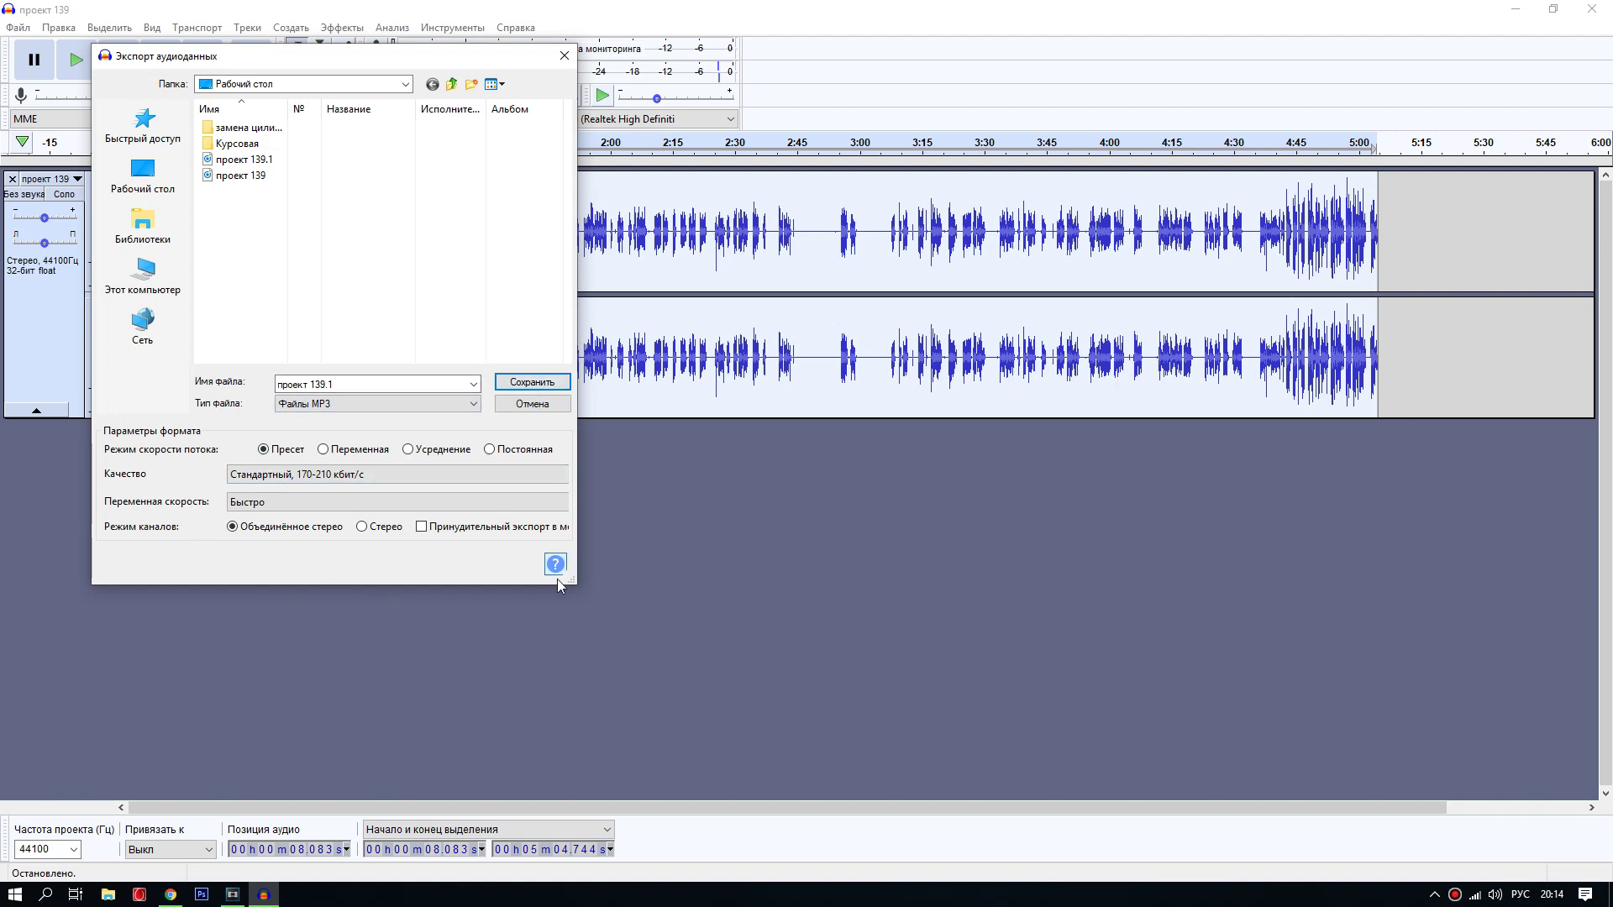
{"action": "left_click", "coordinate": [523, 382]}
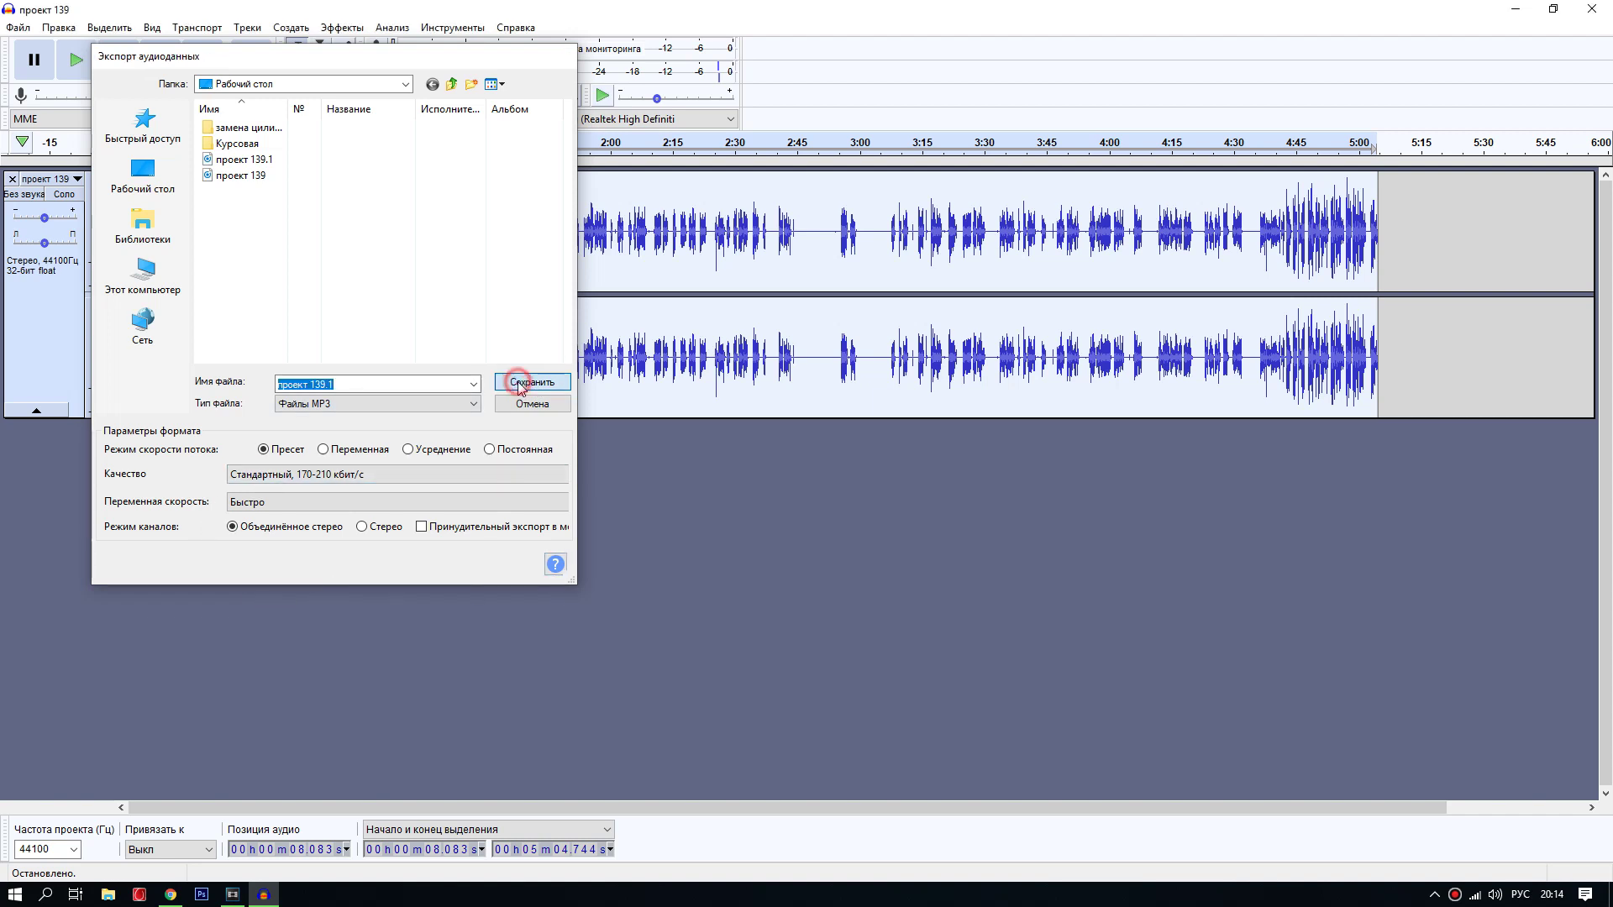
{"action": "left_click", "coordinate": [917, 449]}
{"action": "left_click", "coordinate": [929, 580]}
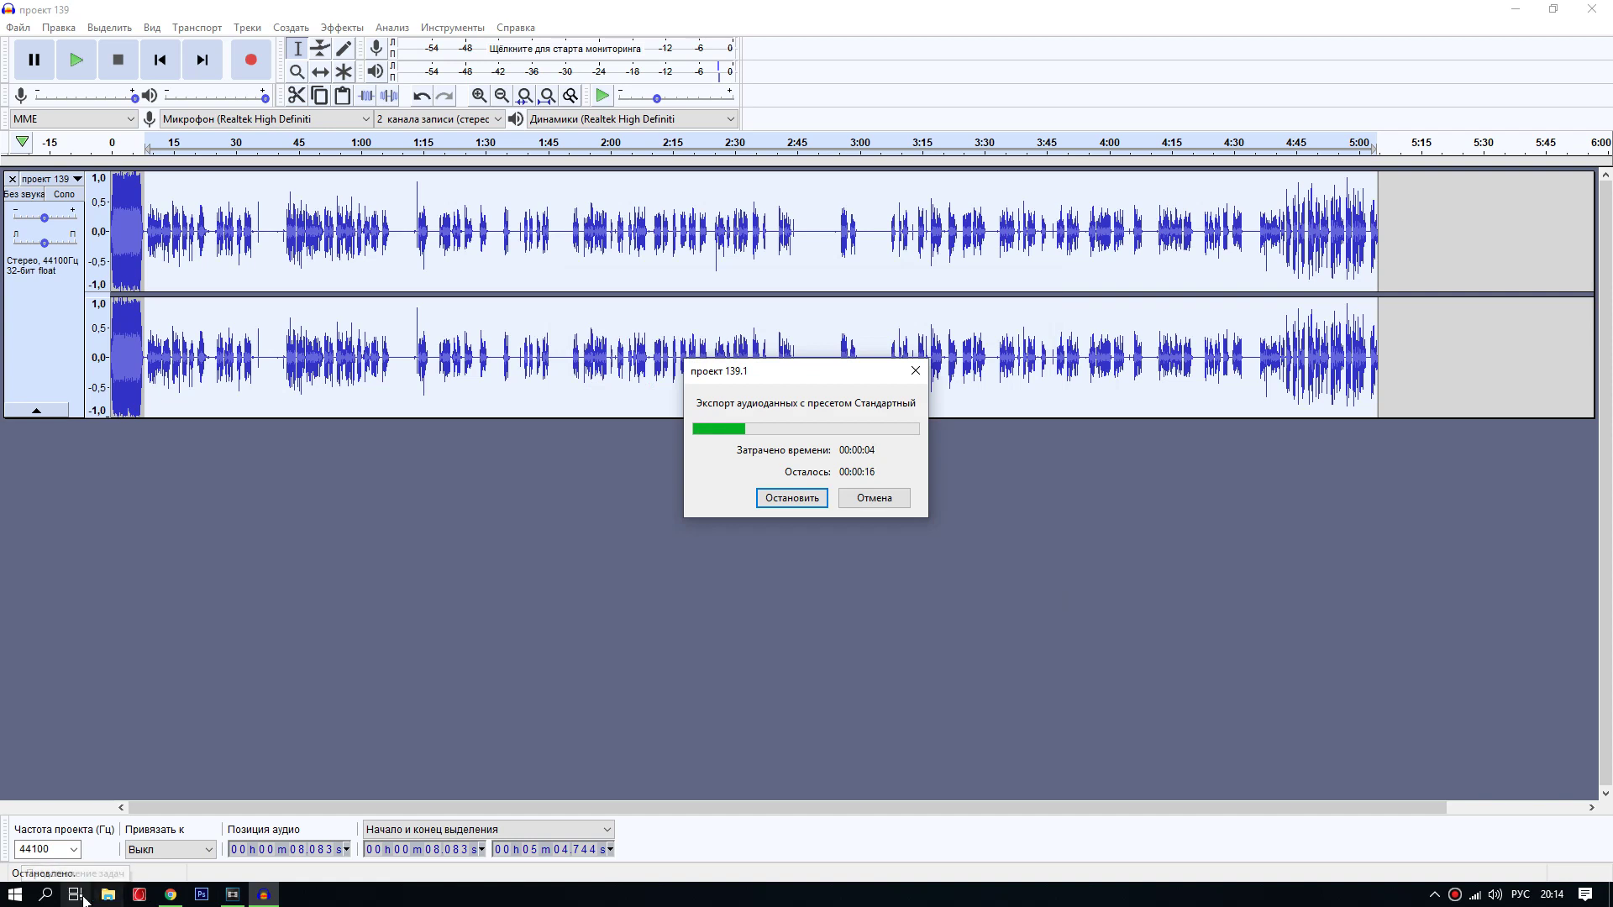
Step: Close the export progress and minimize the Vegas Pro and Audacity windows to show the desktop
{"action": "left_click", "coordinate": [75, 895]}
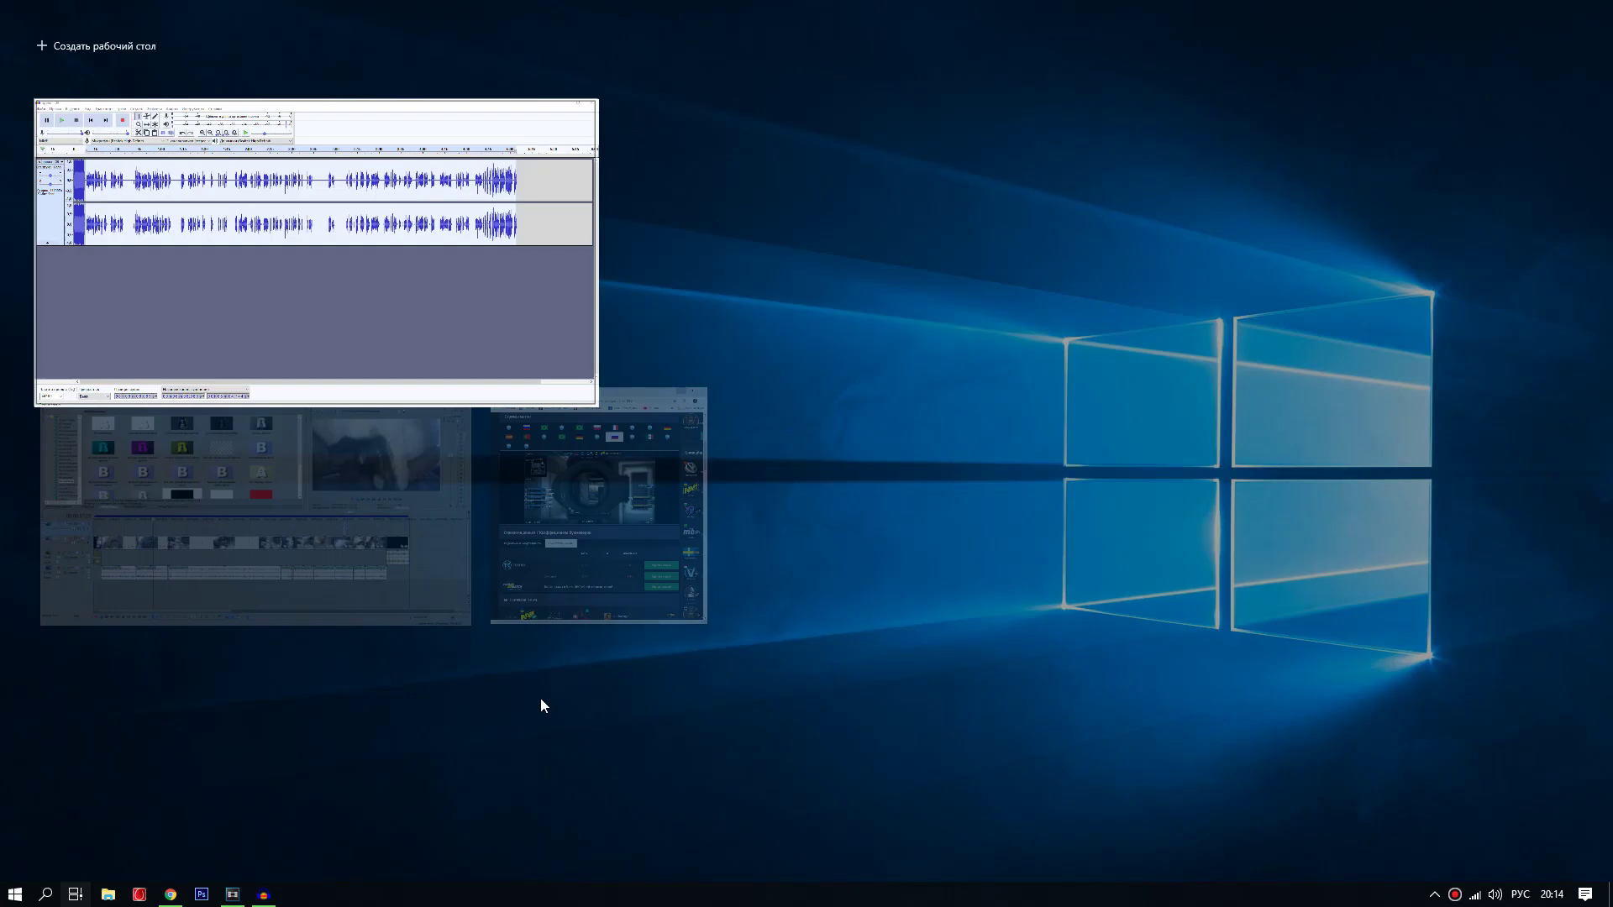
{"action": "left_click", "coordinate": [356, 514]}
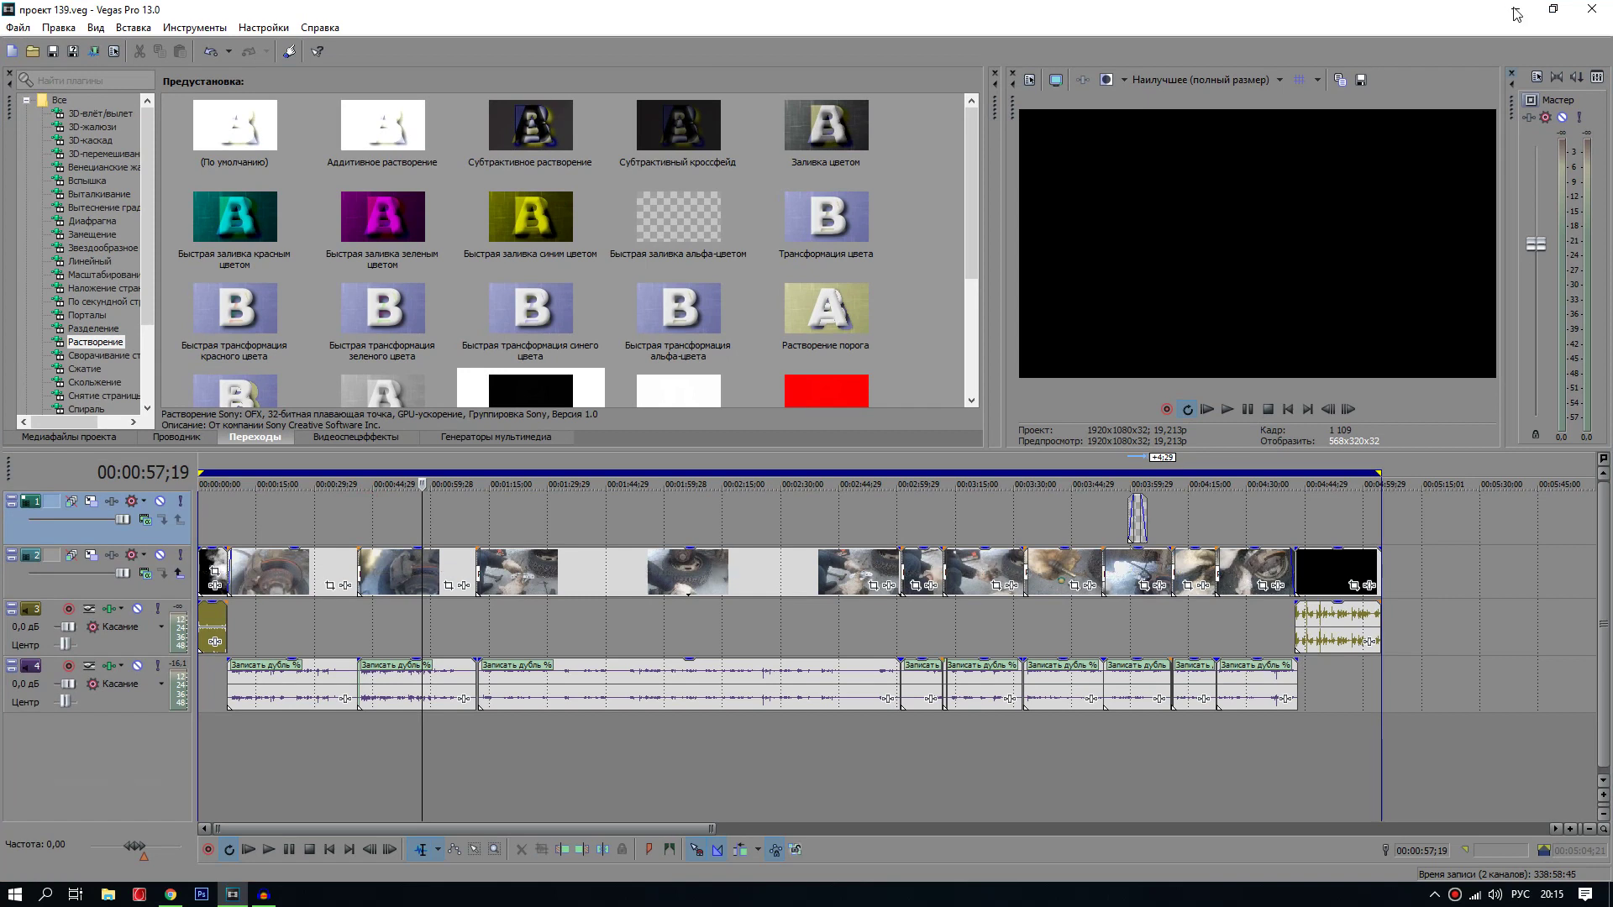
{"action": "key", "text": "alt+Tab"}
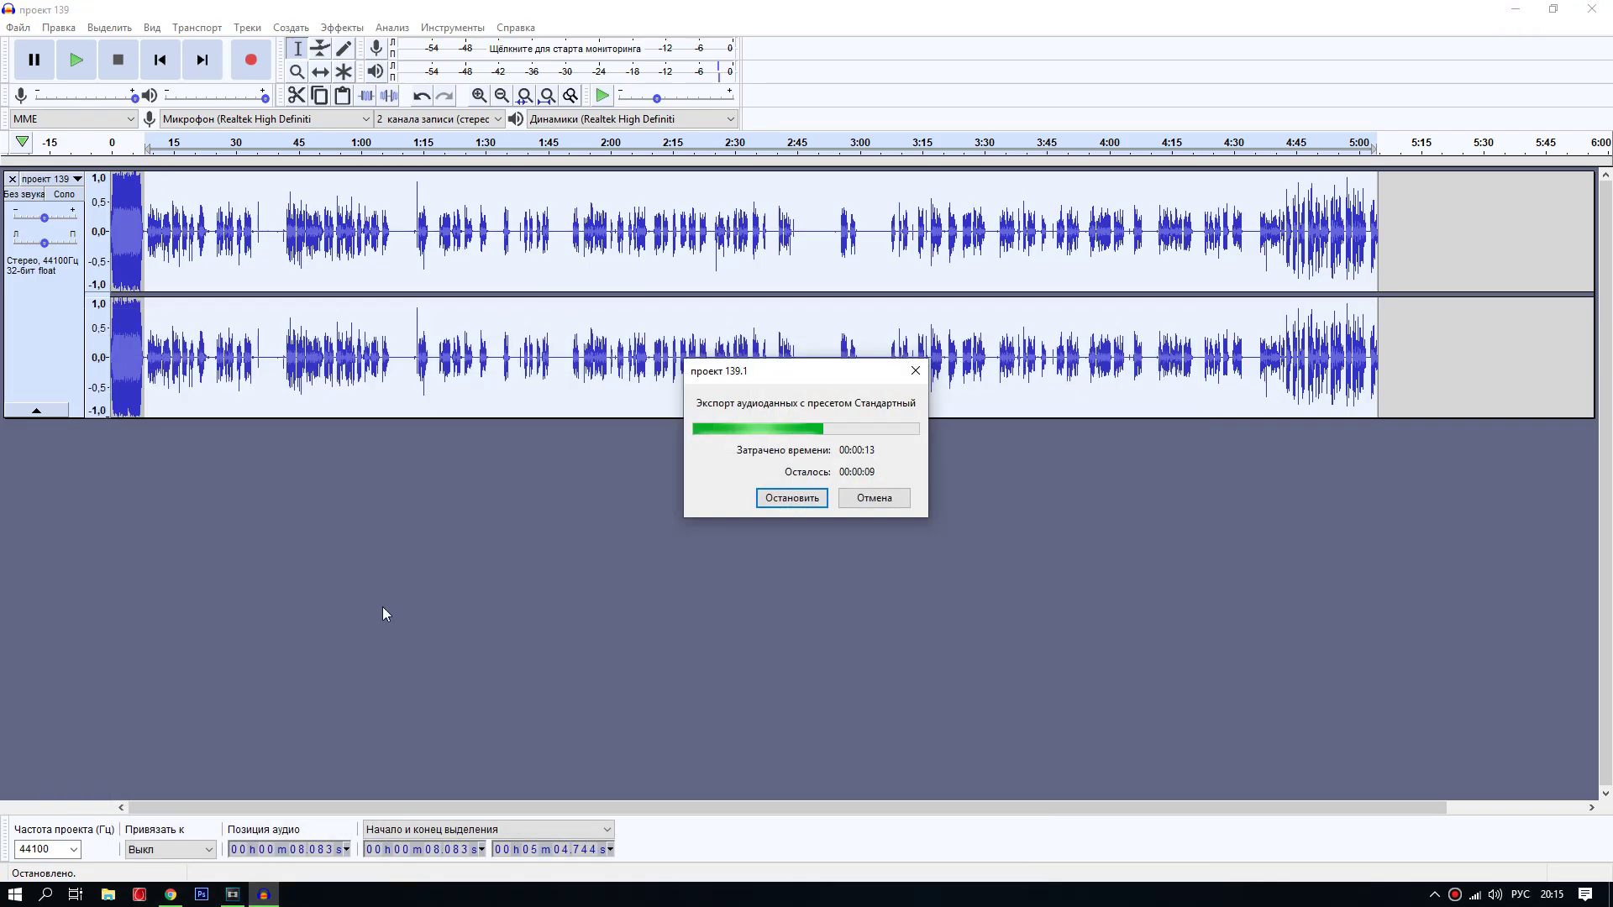
{"action": "left_click", "coordinate": [793, 498]}
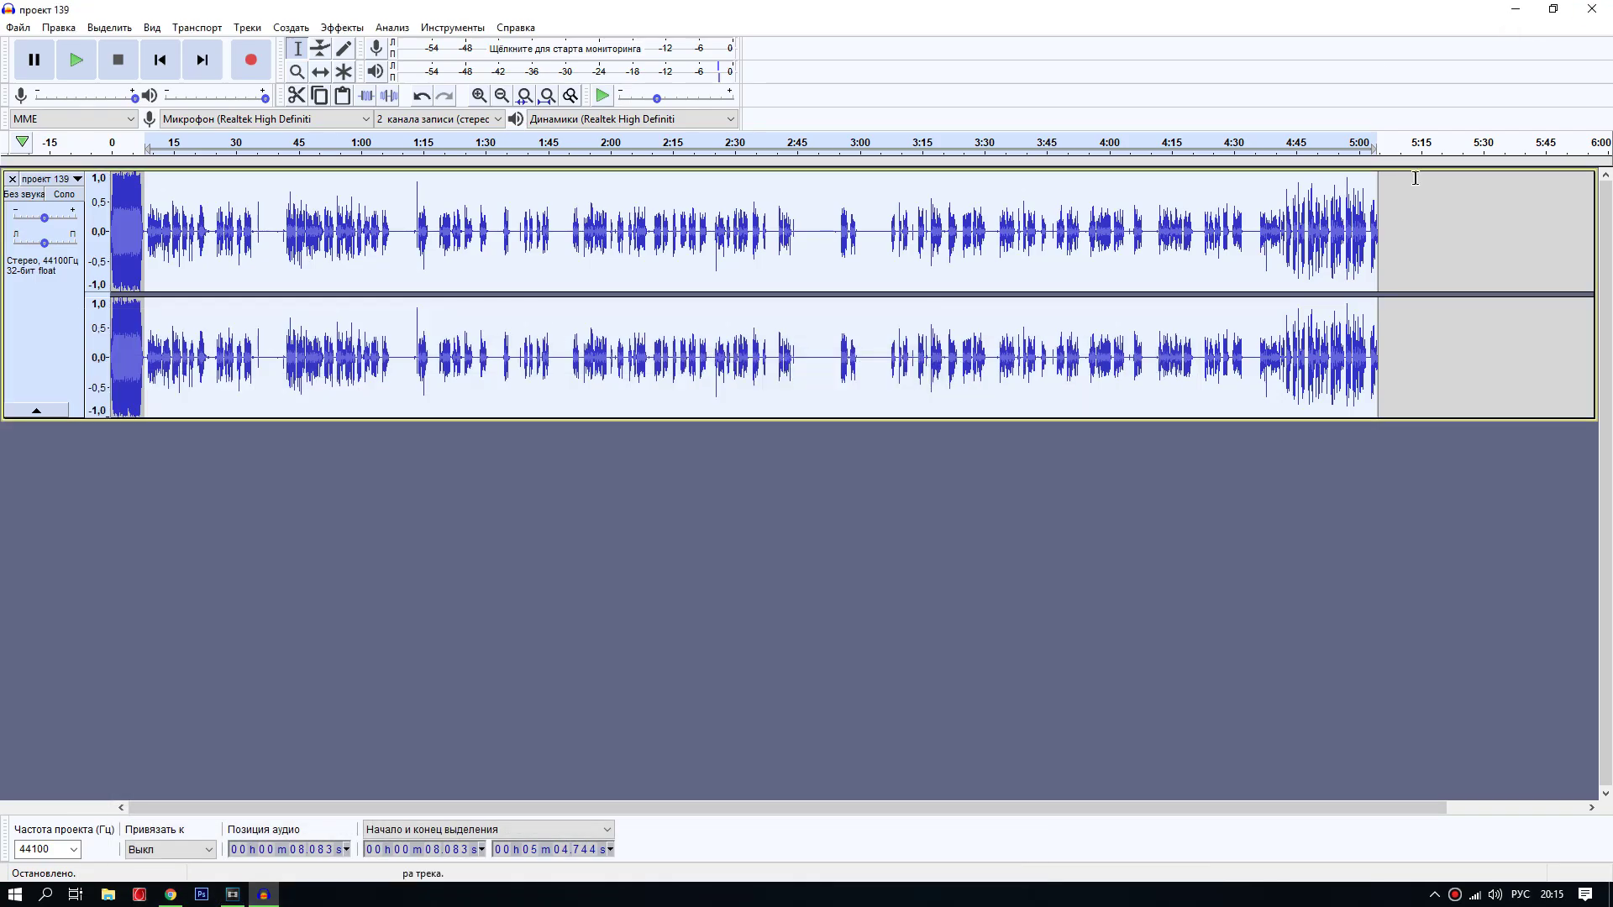
{"action": "left_click", "coordinate": [1514, 9]}
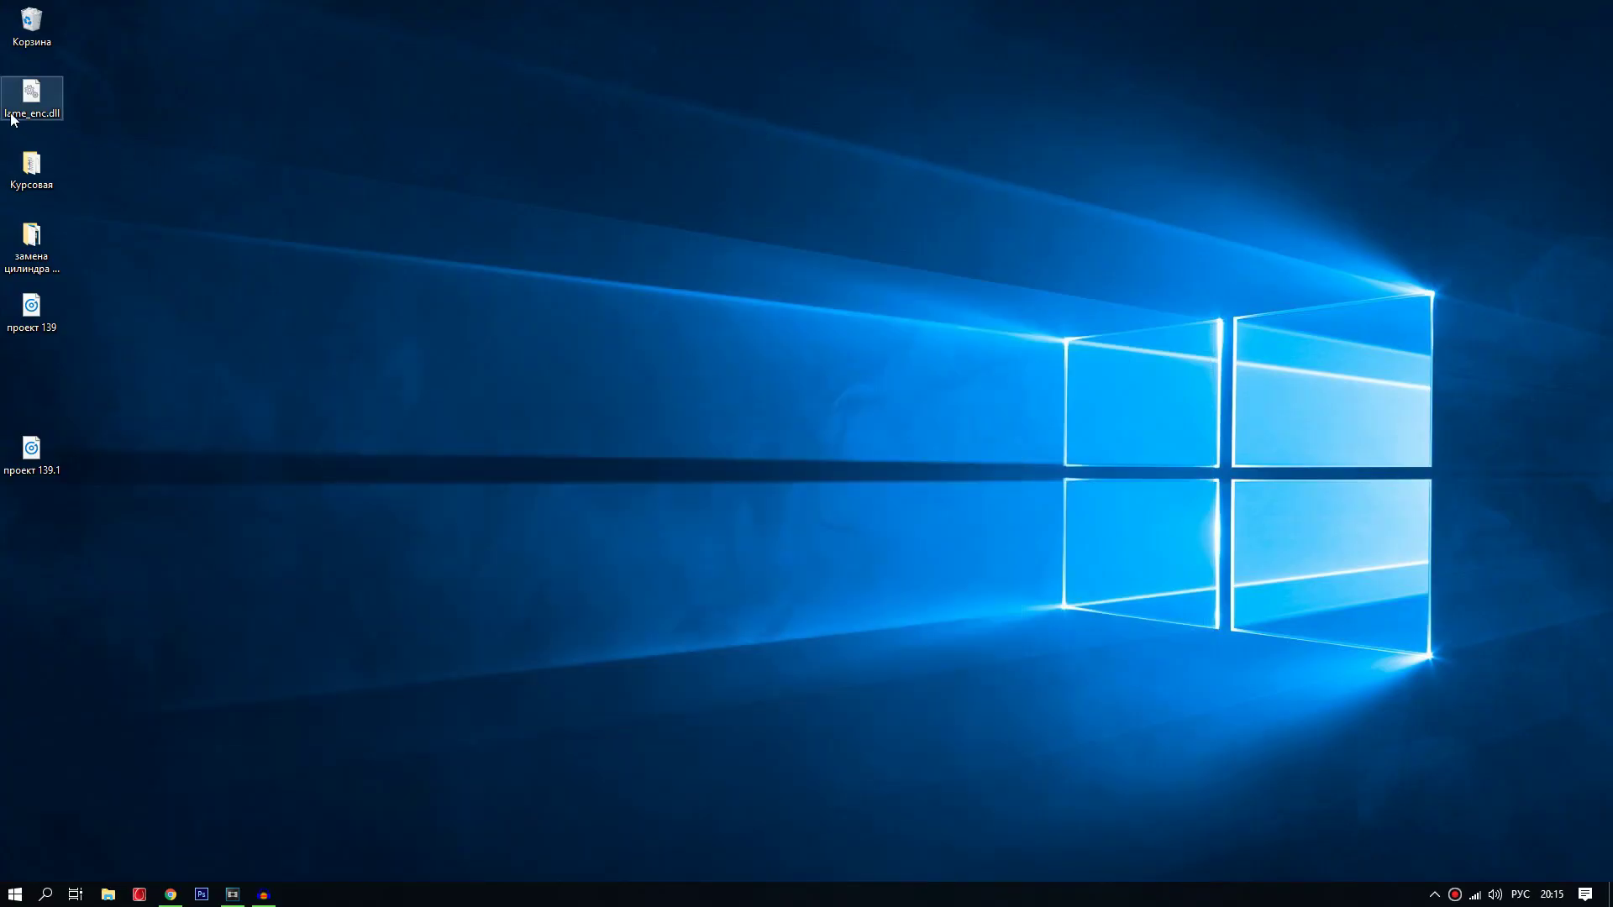
Step: Move lame_enc.dll aside on the desktop, view its file details and put it back in its place
{"action": "mouse_move", "coordinate": [37, 99]}
{"action": "left_mouse_down"}
{"action": "mouse_move", "coordinate": [123, 104]}
{"action": "mouse_move", "coordinate": [67, 100]}
{"action": "left_mouse_up"}
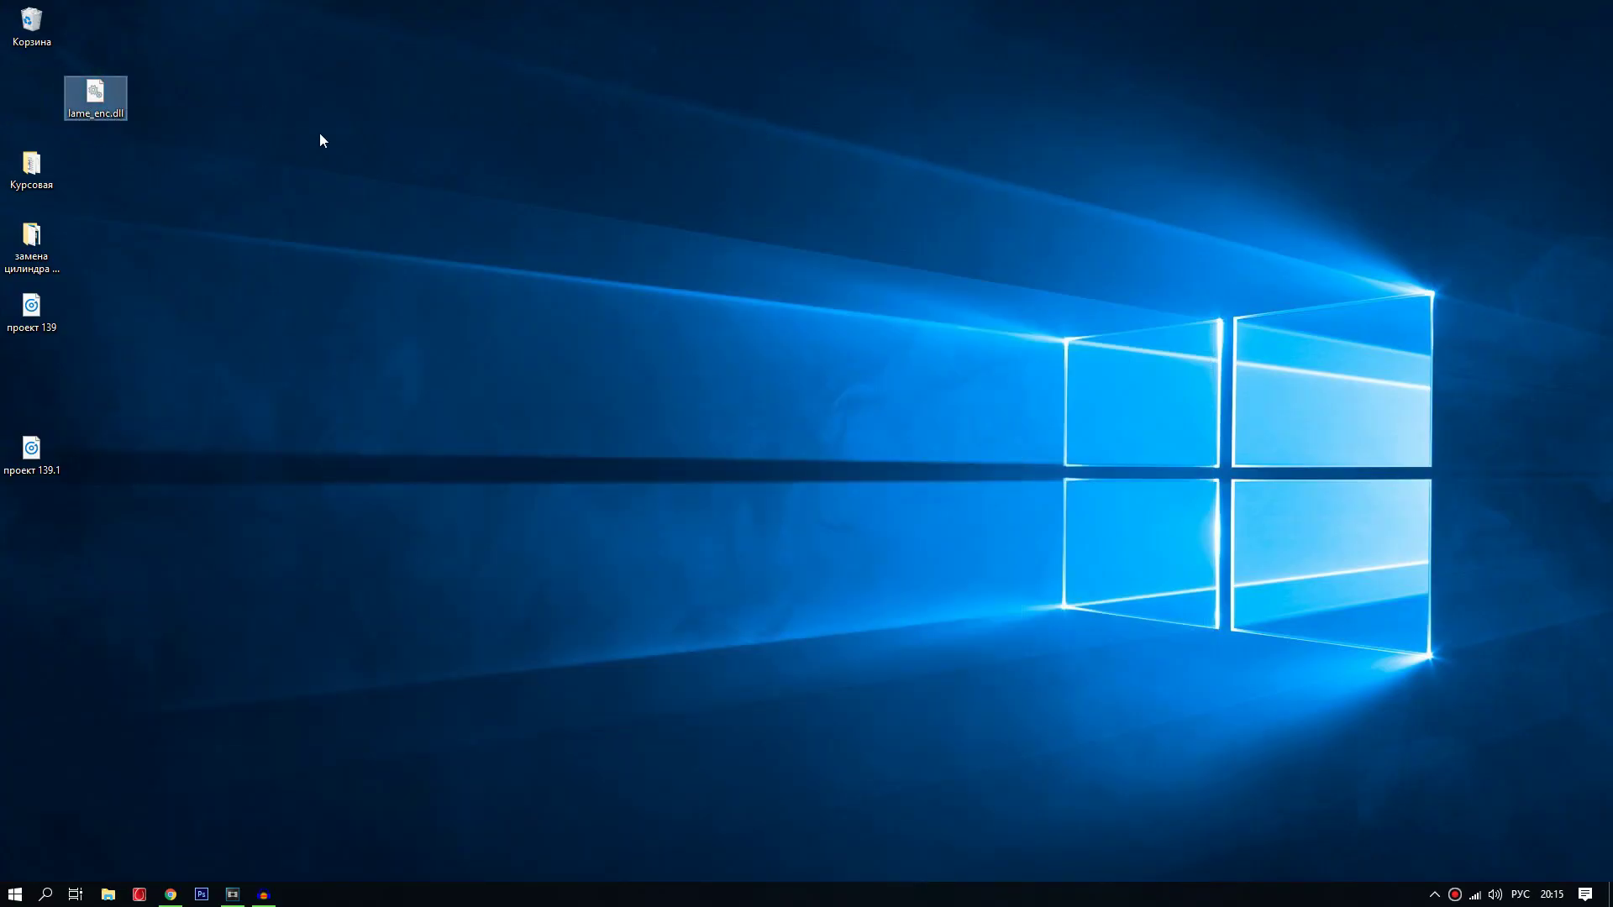
{"action": "mouse_move", "coordinate": [115, 103]}
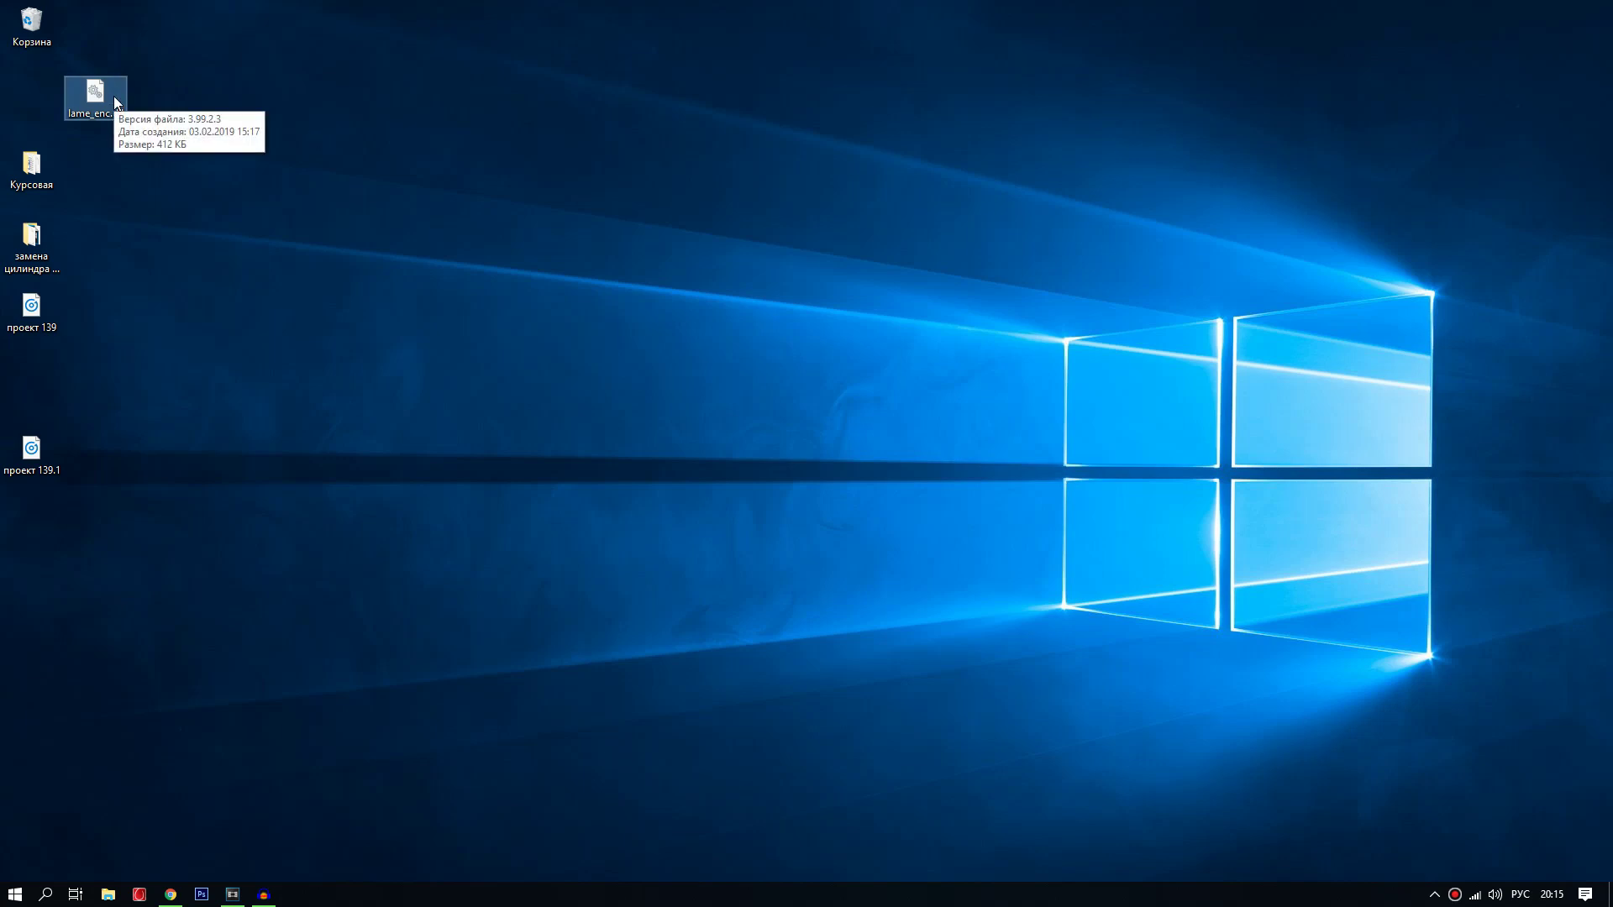
{"action": "left_click_drag", "start_coordinate": [82, 101], "coordinate": [24, 106]}
{"action": "mouse_move", "coordinate": [45, 106]}
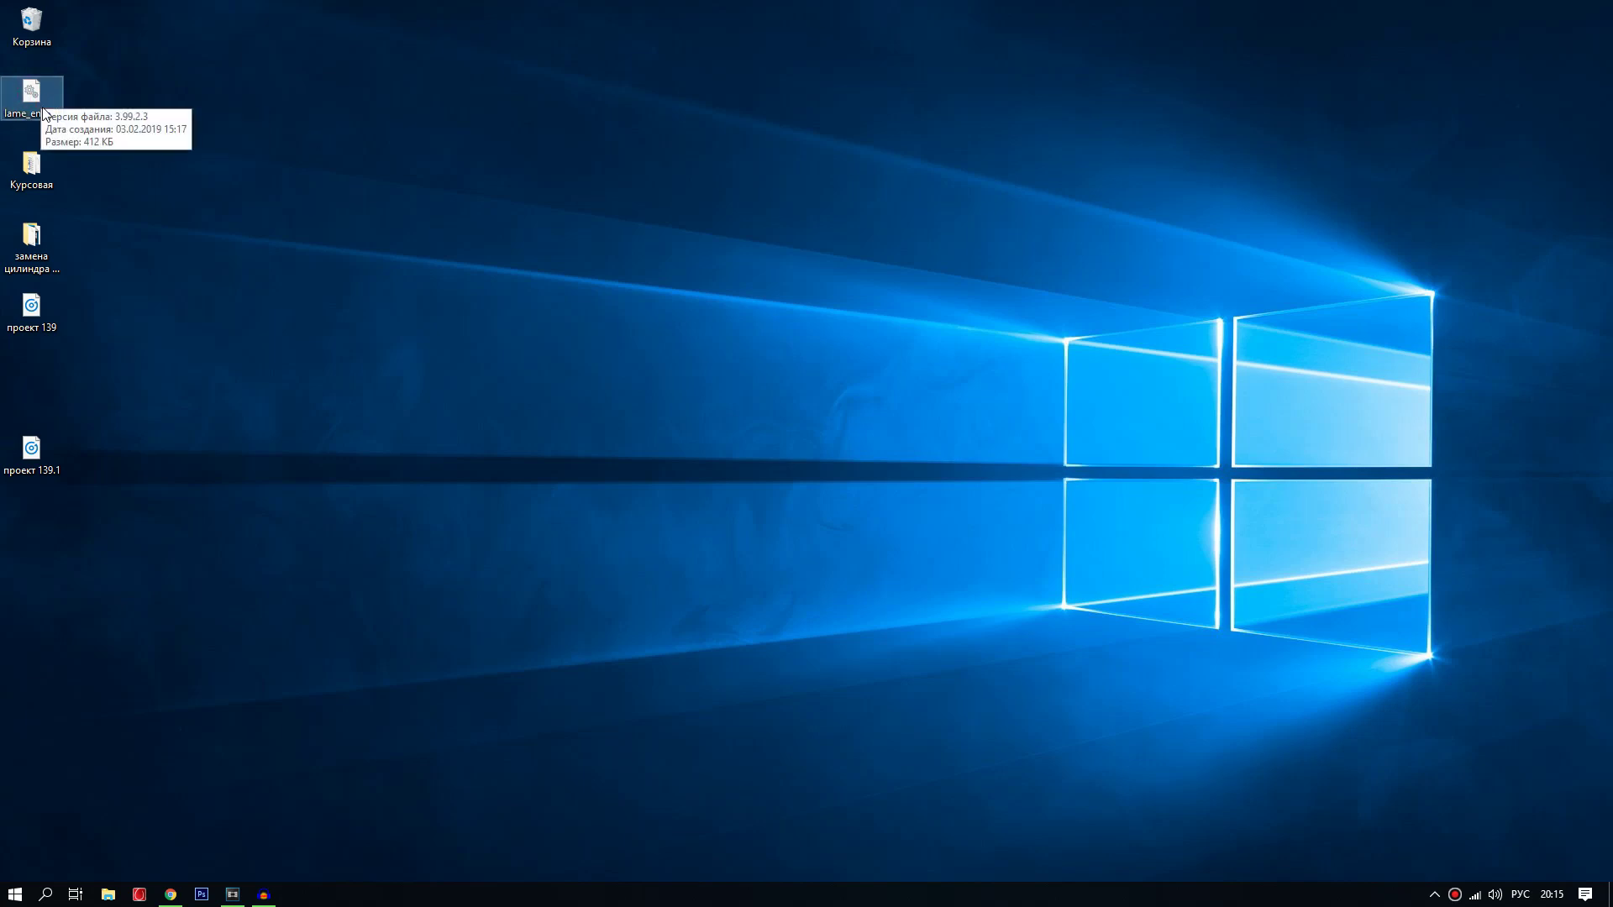
Step: Move the files "проект 139" and "проект 139.1" away from the other desktop icons and place one directly above the other
{"action": "mouse_move", "coordinate": [109, 295]}
{"action": "left_mouse_down"}
{"action": "mouse_move", "coordinate": [16, 461]}
{"action": "mouse_move", "coordinate": [232, 467]}
{"action": "left_mouse_up"}
{"action": "left_click", "coordinate": [269, 317]}
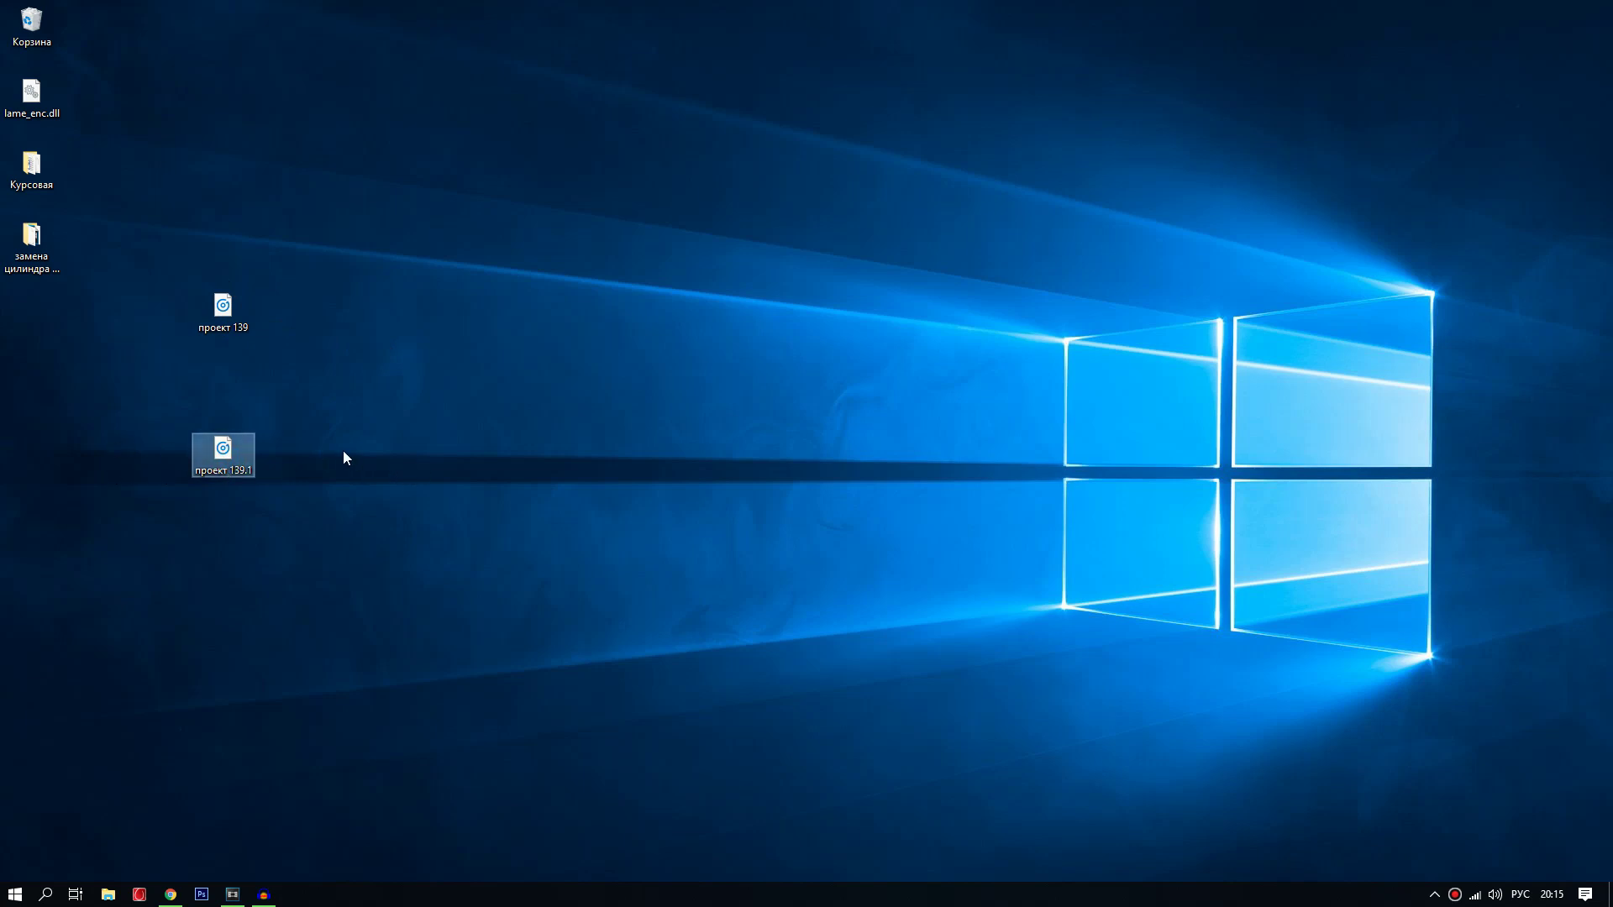
{"action": "left_click_drag", "start_coordinate": [250, 310], "coordinate": [235, 383]}
{"action": "left_click", "coordinate": [420, 405]}
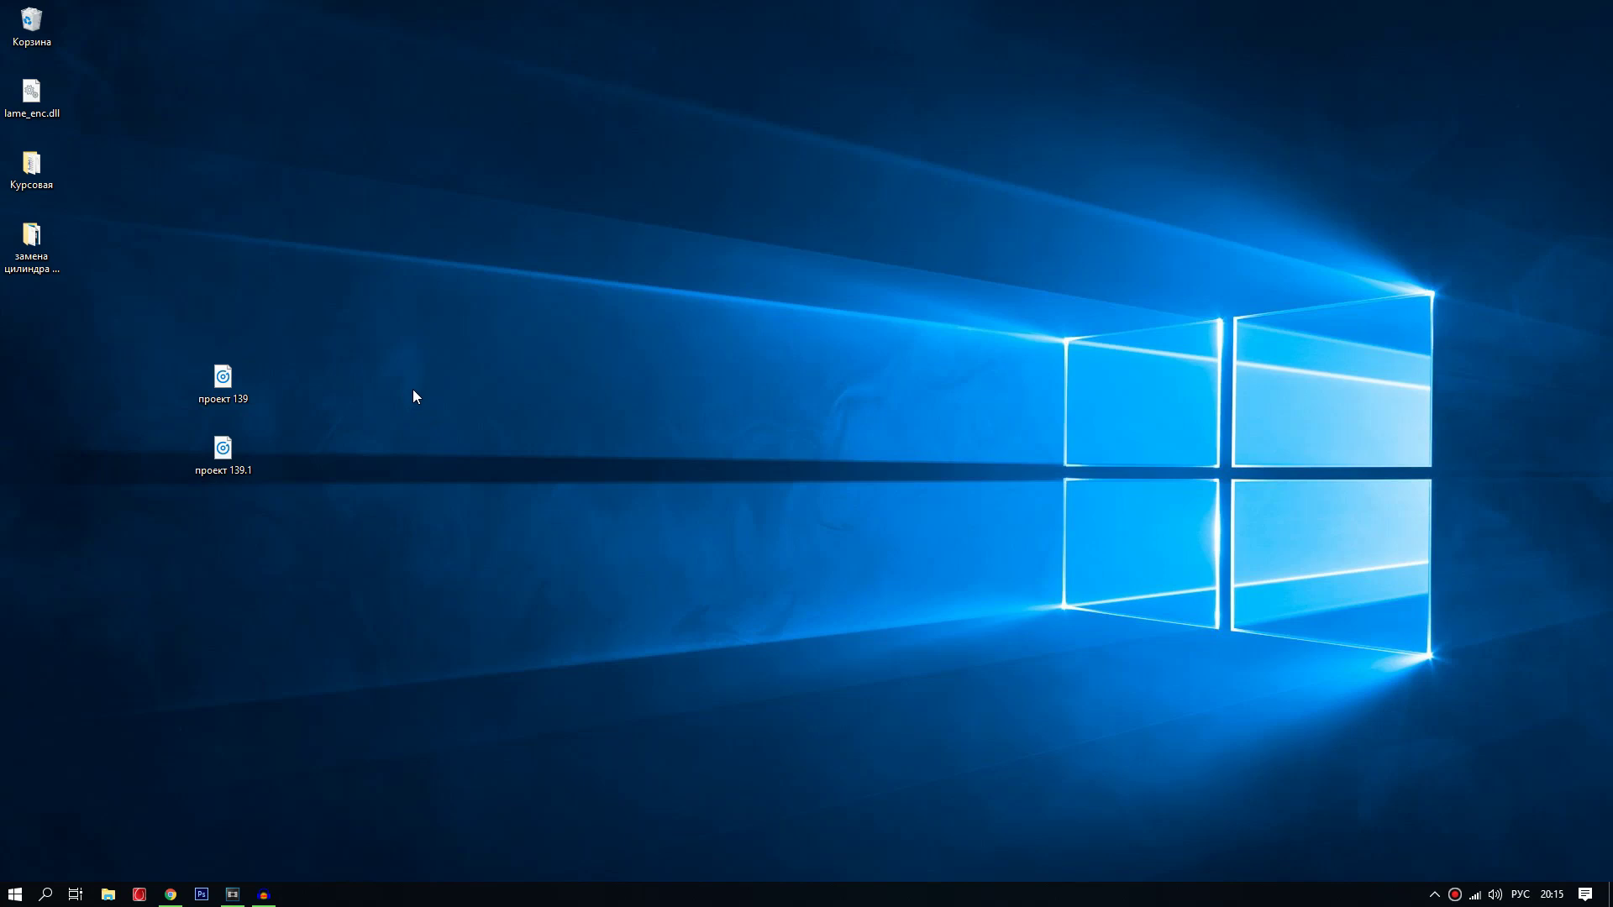